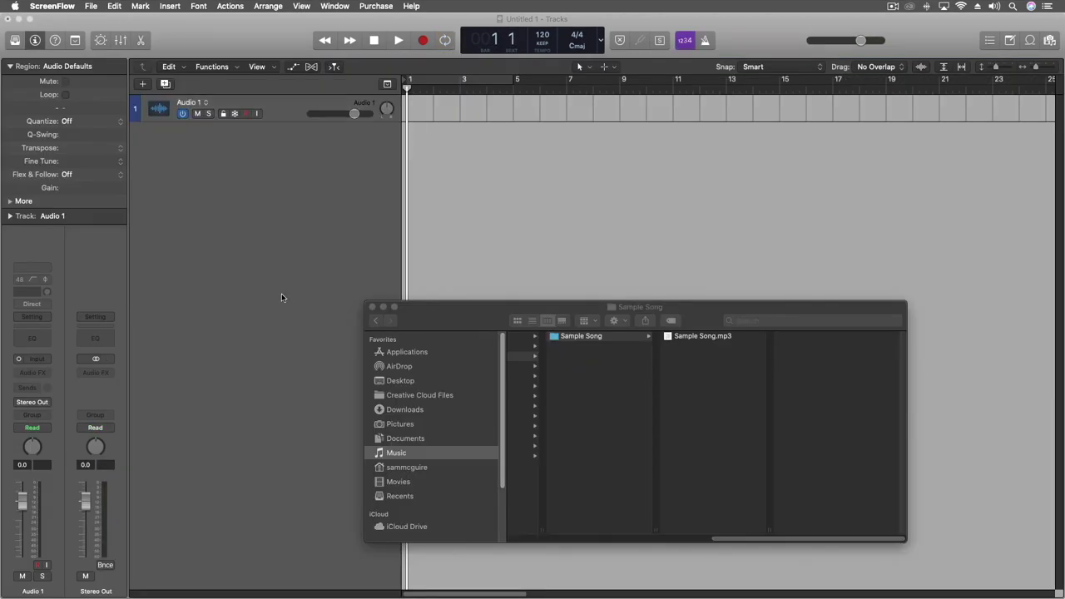
# Set the project's Smart Tempo mode to ADAPT – Adapt Project Tempo
pyautogui.press('Escape')
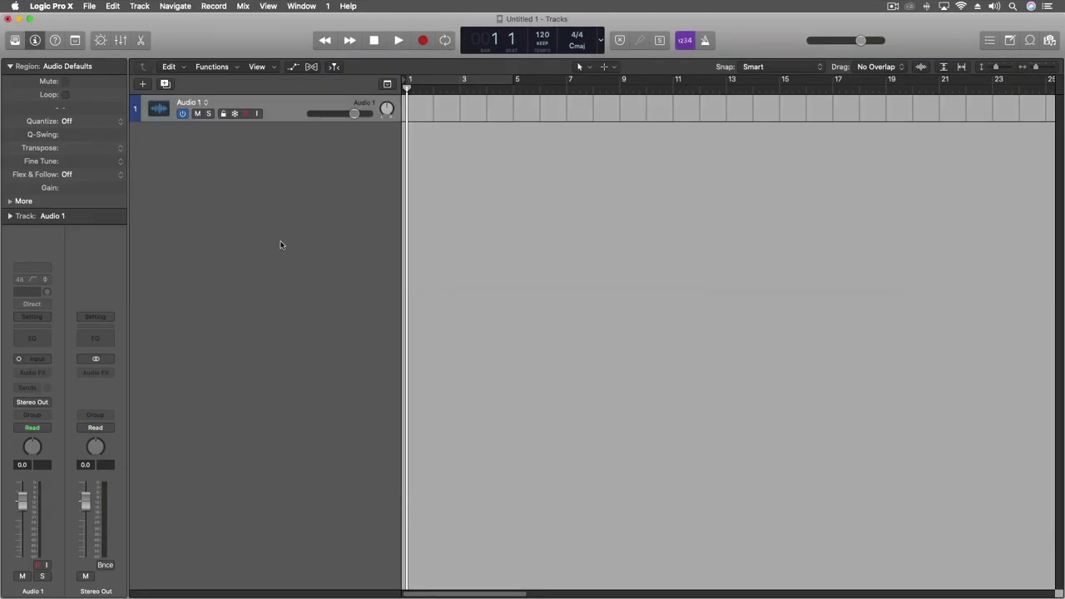
pyautogui.press('cmd+Tab')
pyautogui.press('super+Tab')
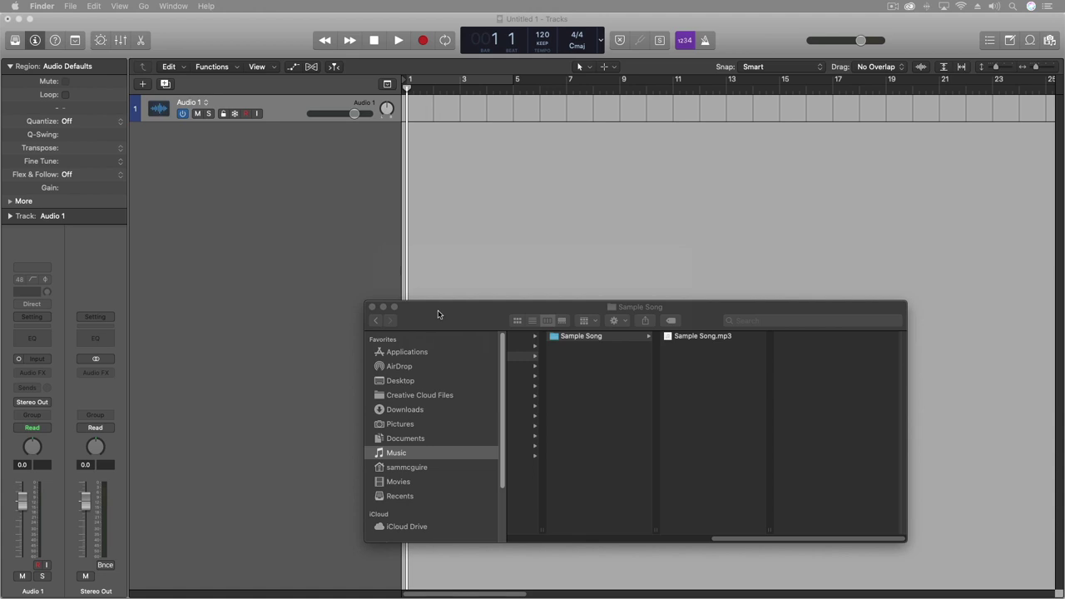
pyautogui.click(343, 219)
pyautogui.click(542, 44)
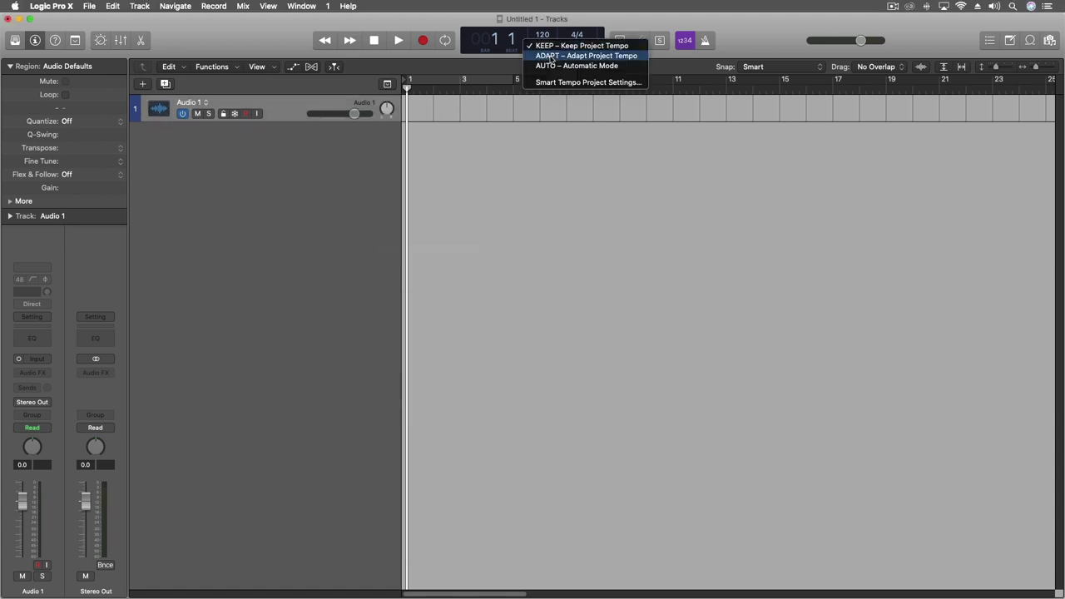
pyautogui.click(603, 55)
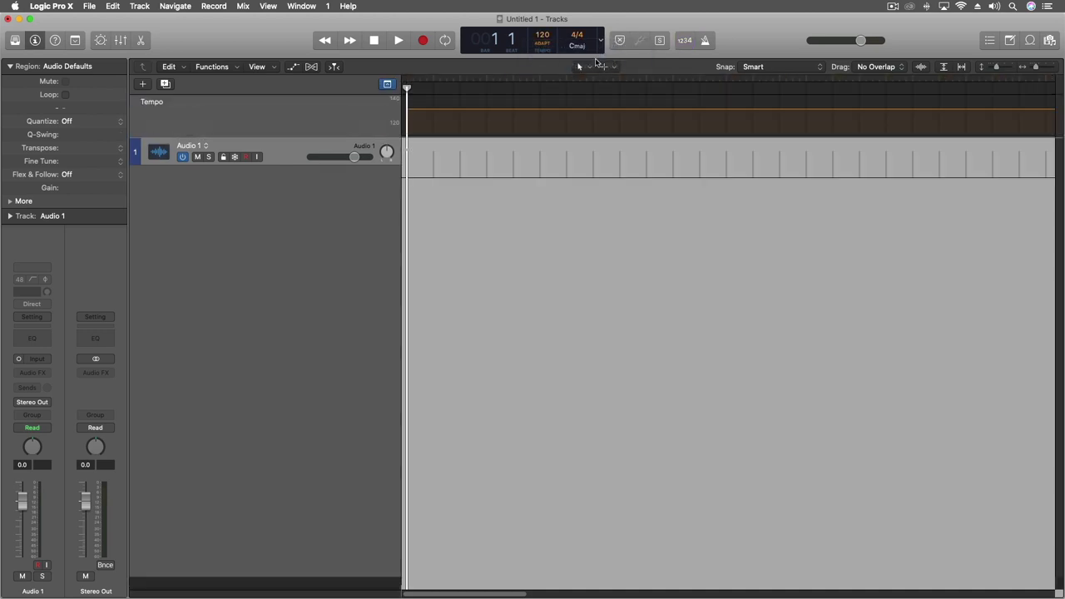
# Import Sample Song.mp3 onto a new audio track and return the playhead to bar 1
pyautogui.press('super+Tab')
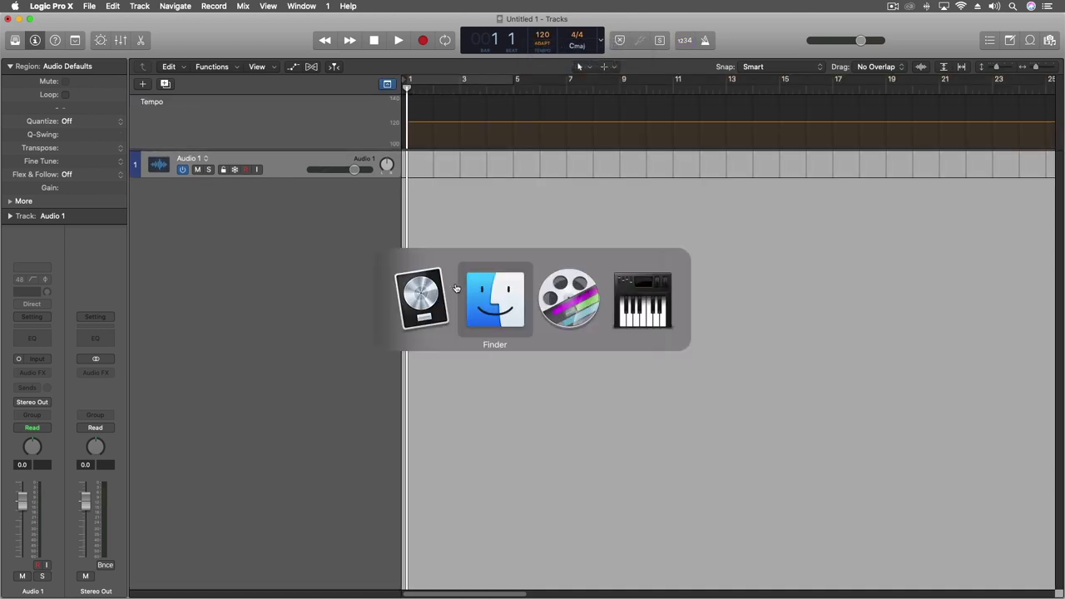
pyautogui.moveTo(695, 336); pyautogui.dragTo(406, 204)
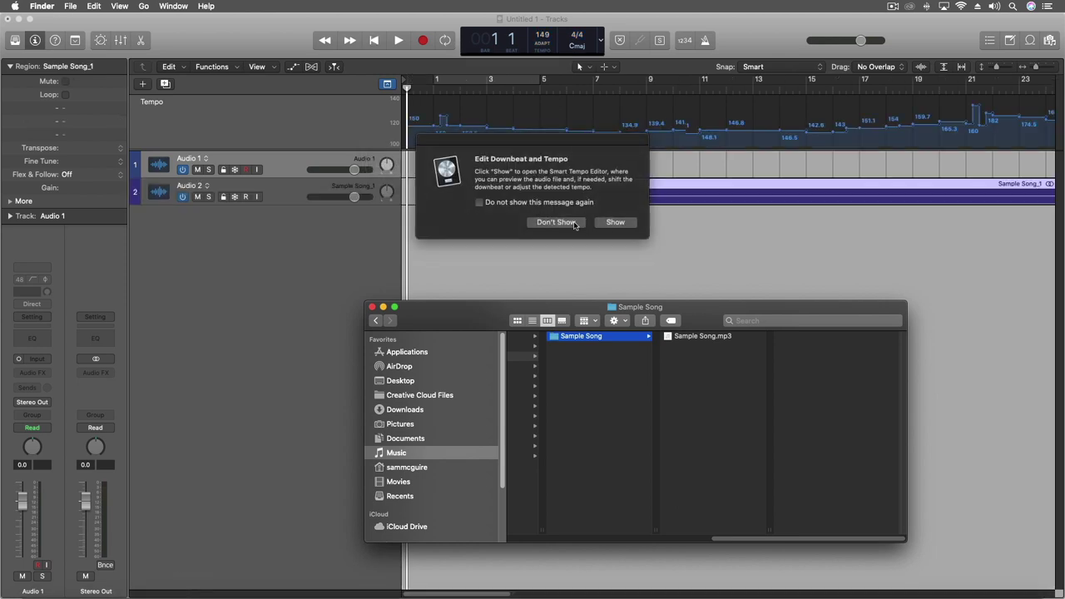
pyautogui.click(575, 225)
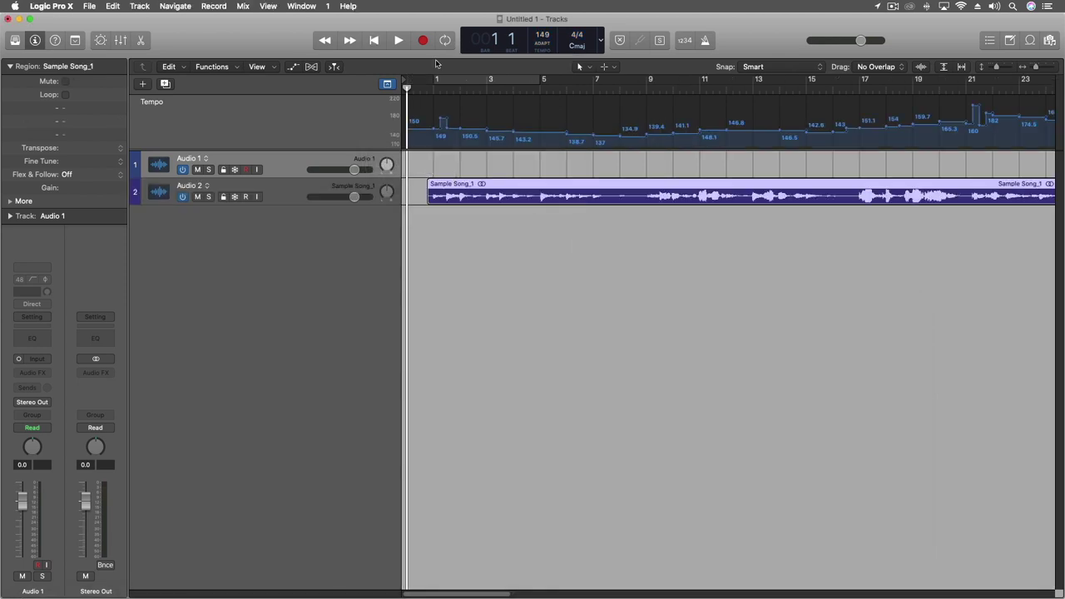
pyautogui.moveTo(428, 87); pyautogui.dragTo(433, 89)
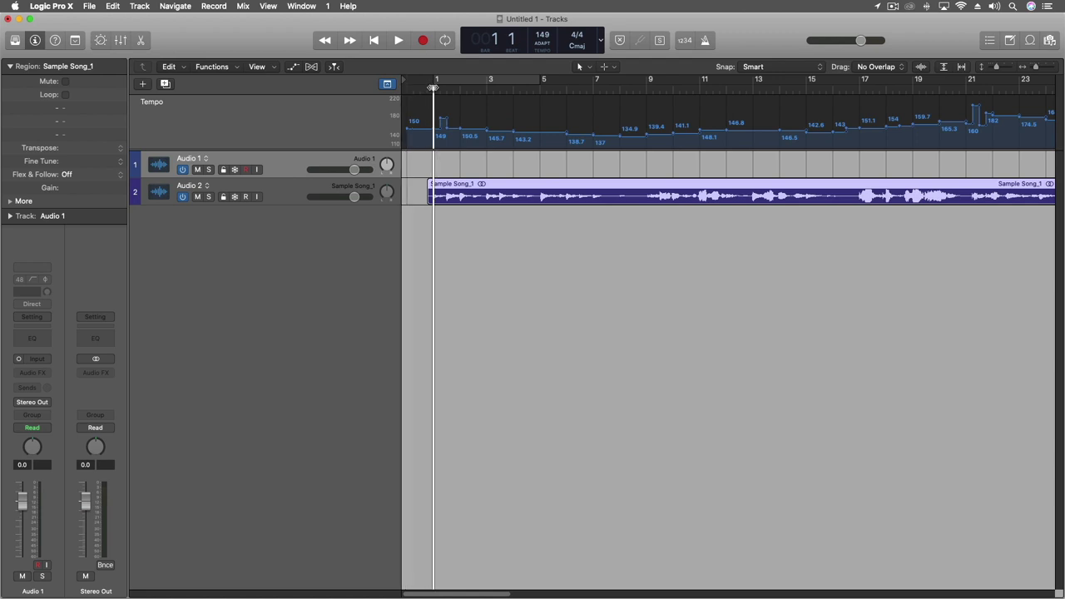
# Add a Drummer track and shift its eight-bar region to start at bar 1
pyautogui.click(136, 5)
pyautogui.click(585, 278)
pyautogui.moveTo(451, 187); pyautogui.dragTo(482, 188)
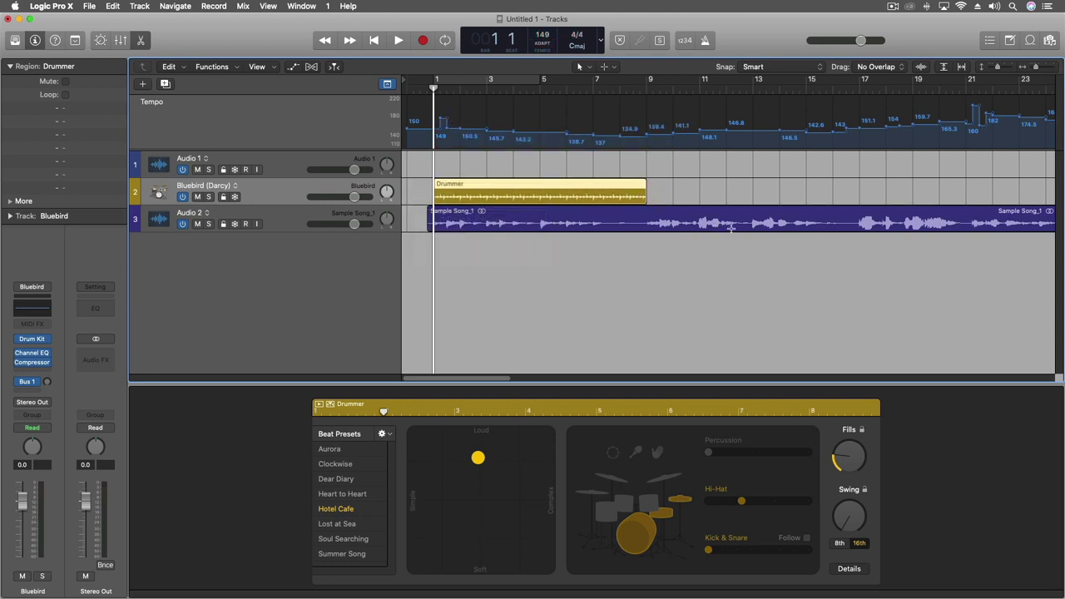
pyautogui.scroll(-10, 737, 229)
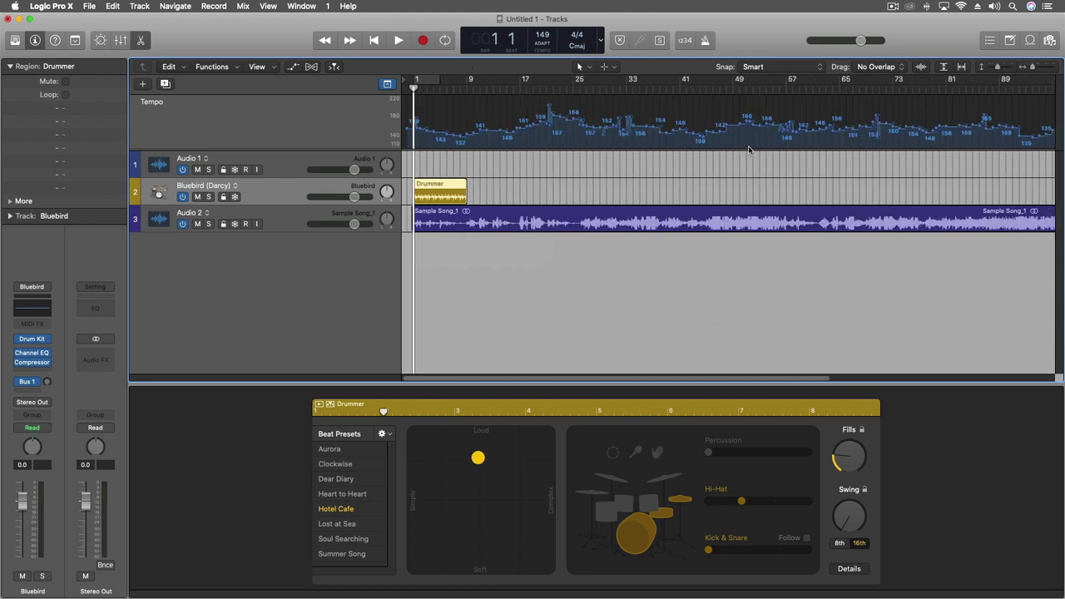
pyautogui.scroll(10, 867, 184)
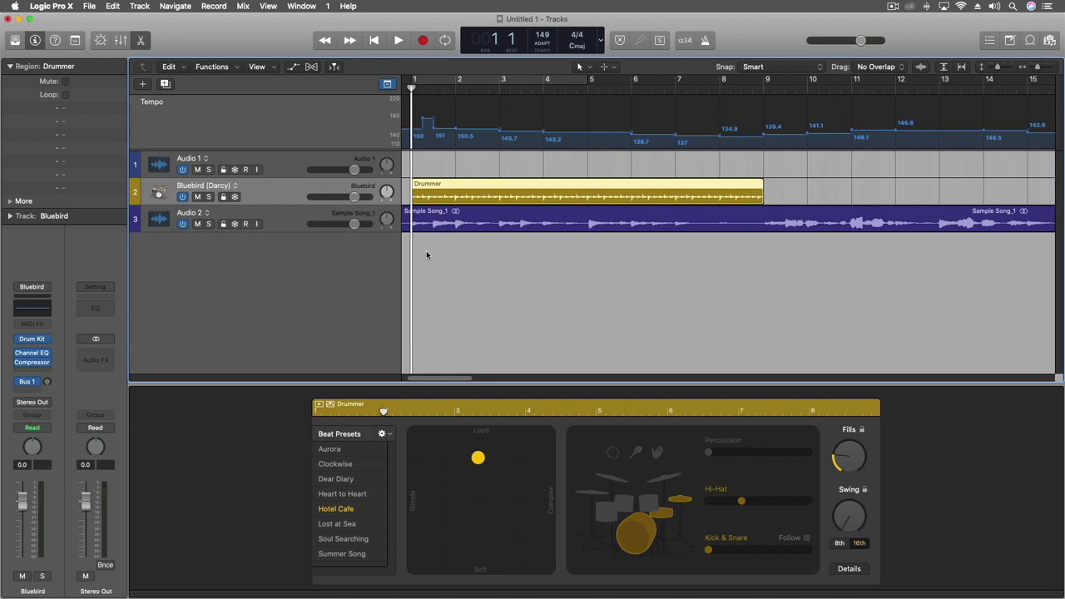
pyautogui.hscroll(-1, 425, 249)
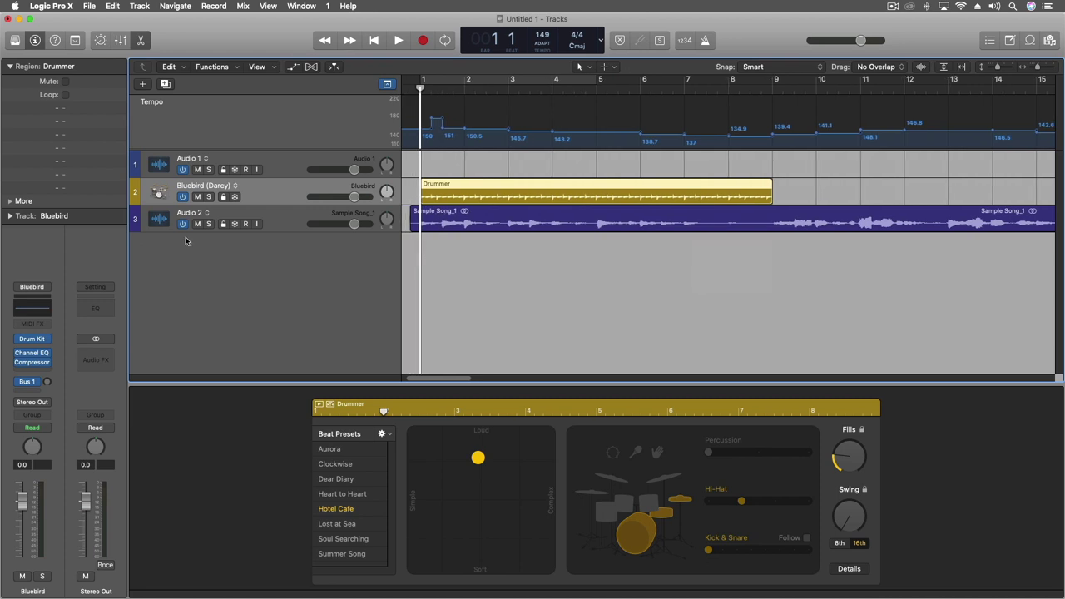
# Switch the drummer to Austin - Roots Brush with the Dirt Road preset, cycling bars 1–9
pyautogui.click(14, 40)
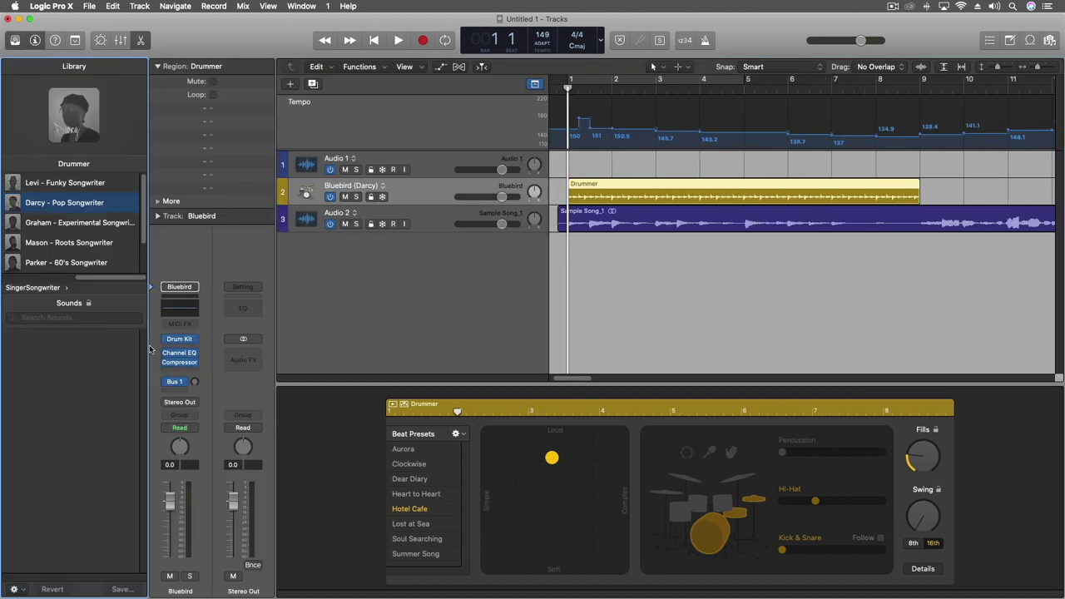
pyautogui.scroll(-2, 65, 242)
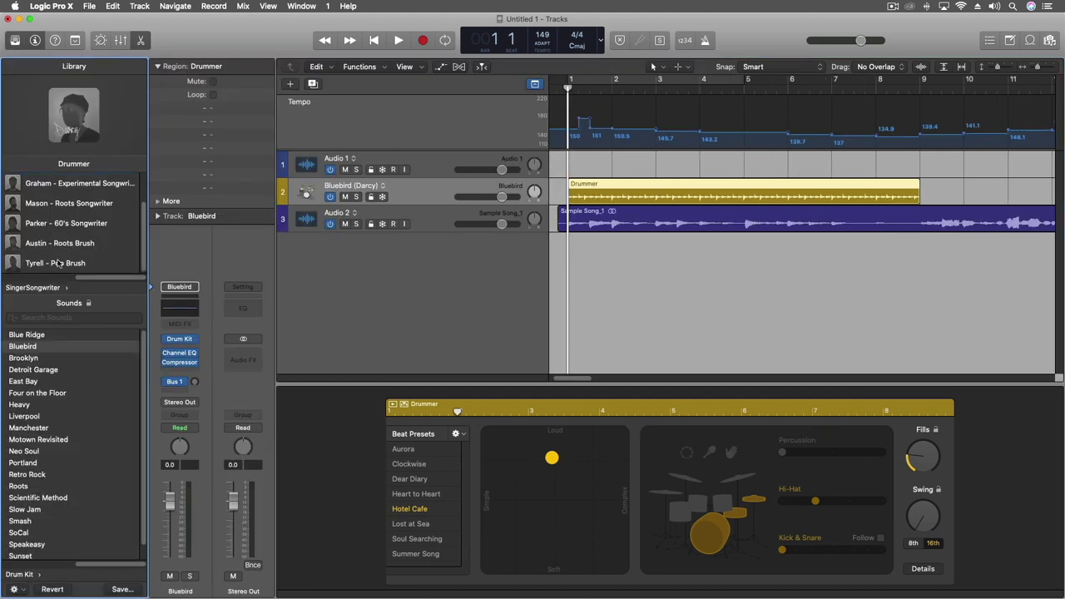
pyautogui.scroll(2, 58, 248)
pyautogui.hscroll(-3, 66, 244)
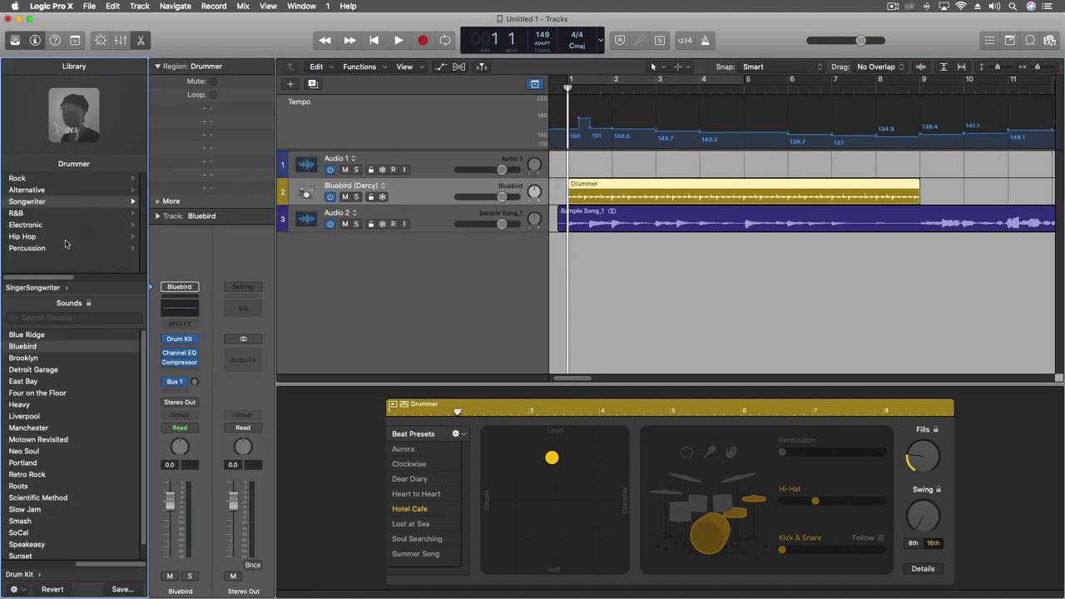
pyautogui.click(37, 202)
pyautogui.scroll(-2, 80, 246)
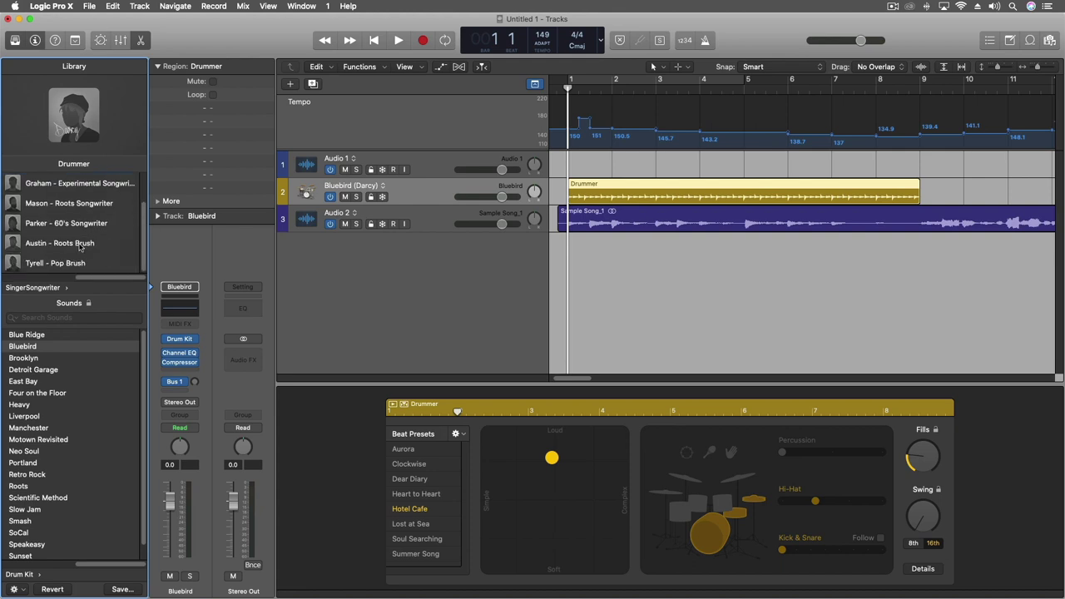
pyautogui.click(74, 244)
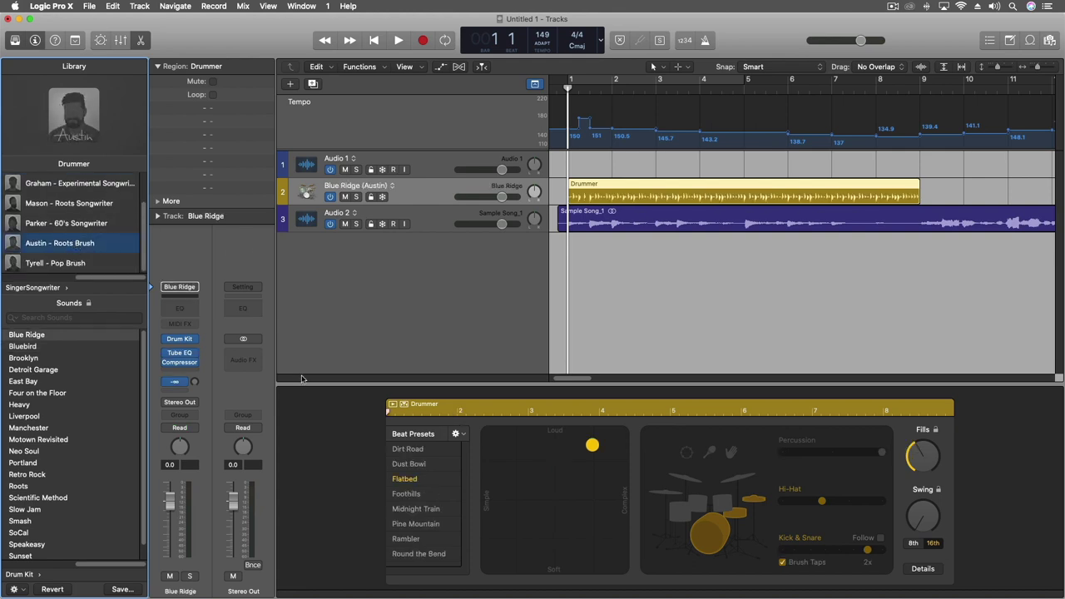
pyautogui.click(417, 448)
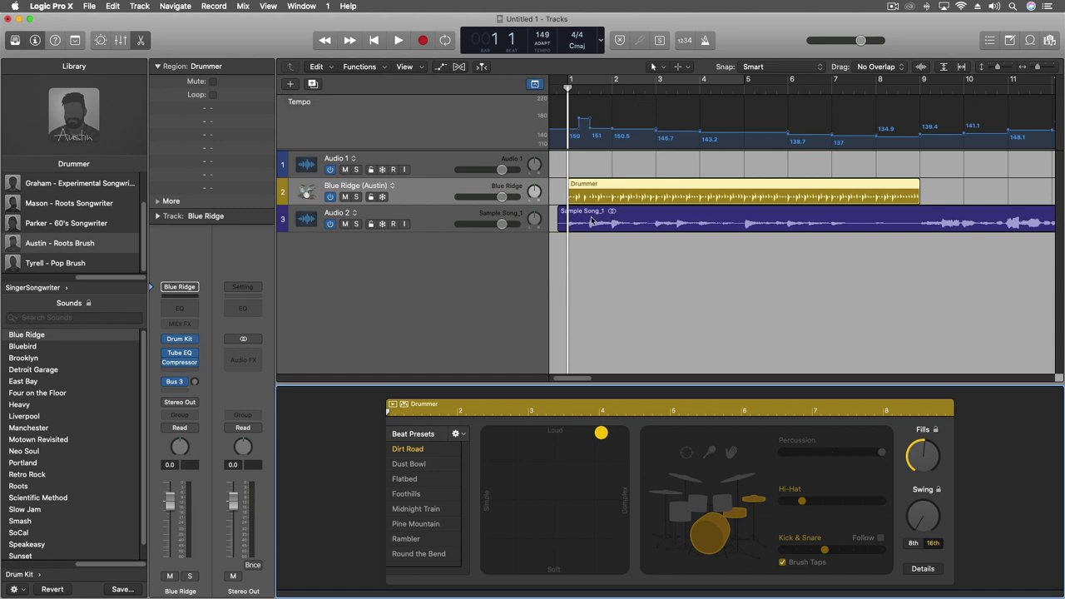
pyautogui.moveTo(586, 86); pyautogui.dragTo(920, 83)
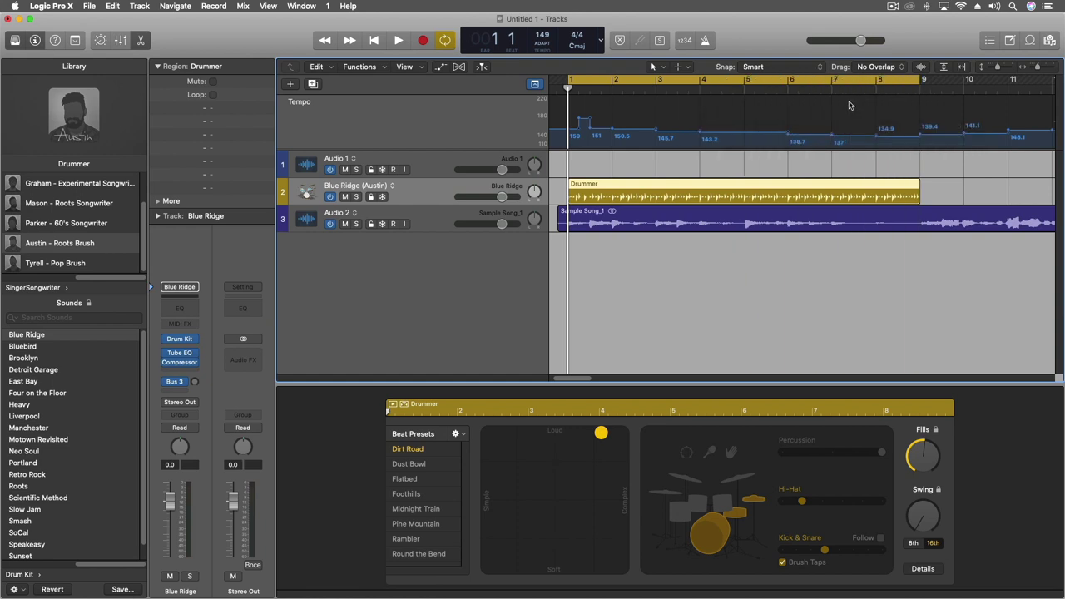
# Audition the cycle while raising Kick & Snare, simplifying the XY pad and disabling Brush Taps
pyautogui.press('space')
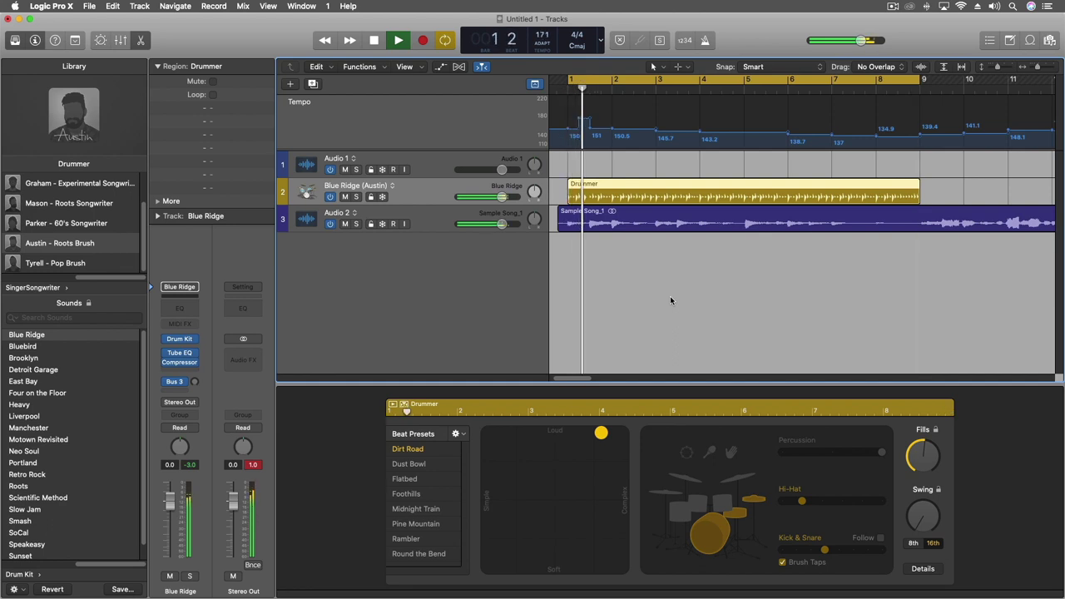
pyautogui.press('space')
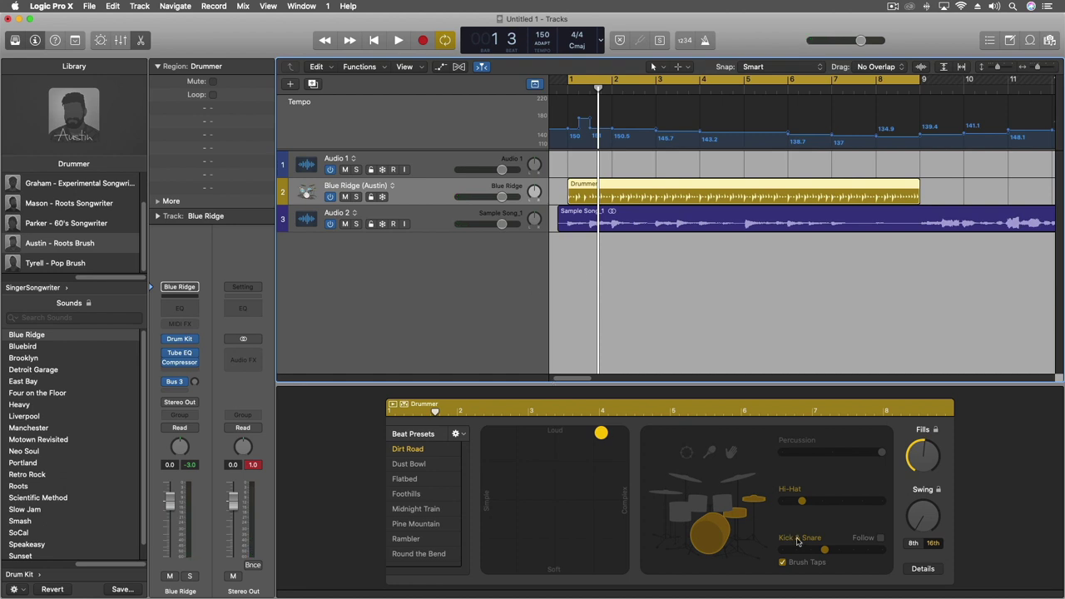
pyautogui.moveTo(824, 551); pyautogui.dragTo(838, 552)
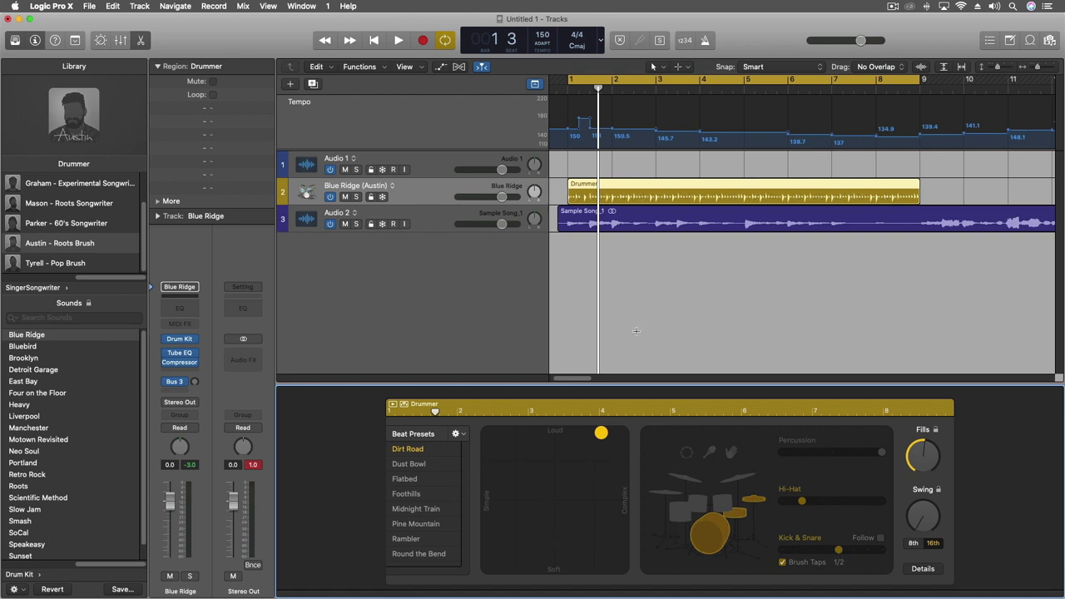
pyautogui.press('space')
pyautogui.moveTo(601, 432); pyautogui.dragTo(557, 444)
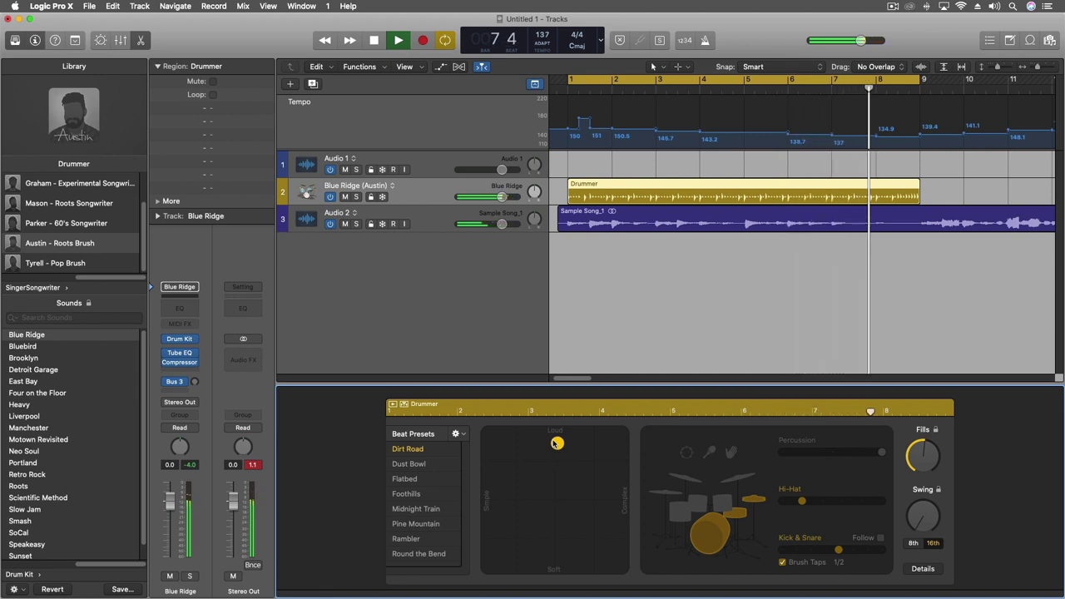
pyautogui.click(782, 562)
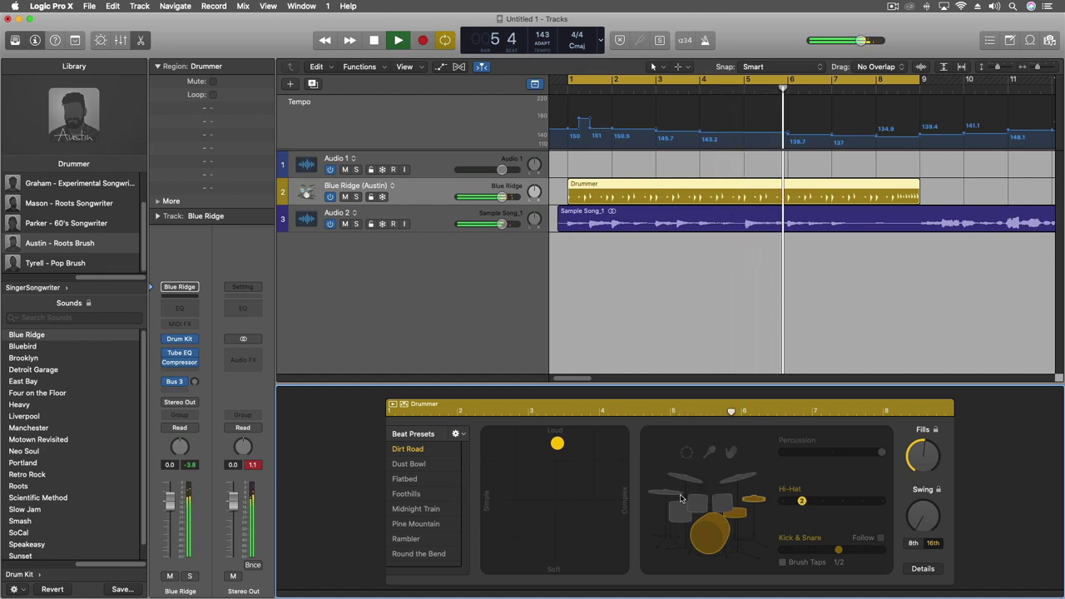
pyautogui.press('space')
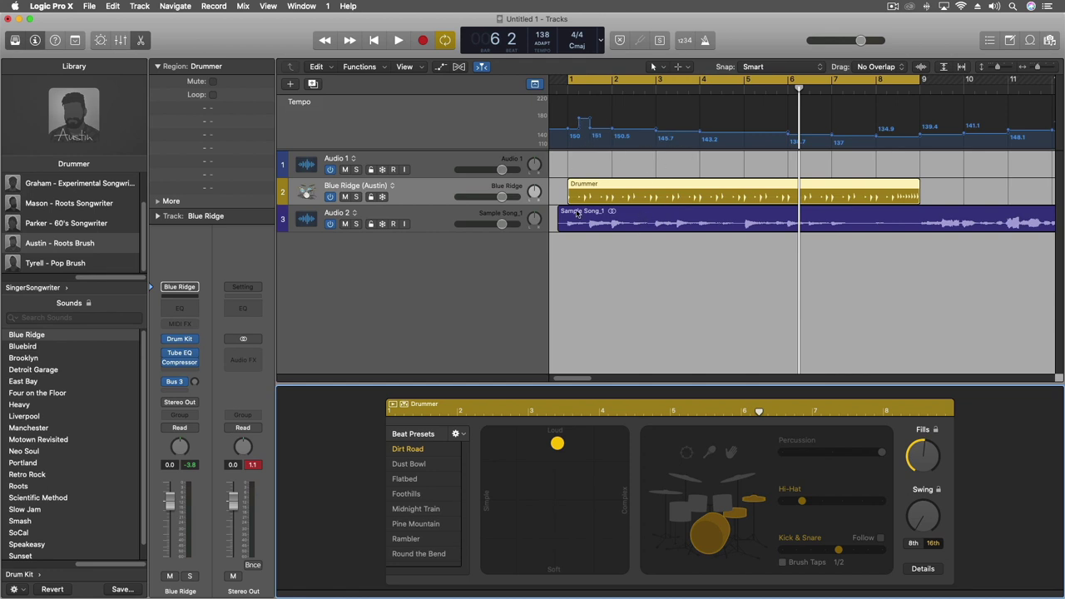
# Set the Sample Song_1 region's Flex & Follow to On in the Region inspector
pyautogui.click(570, 218)
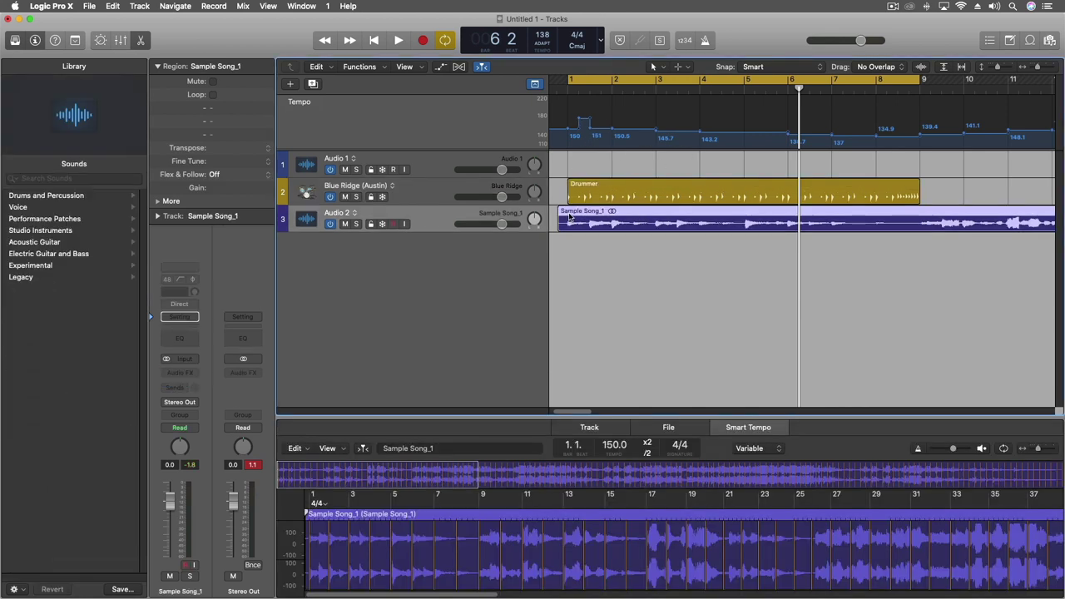
pyautogui.click(229, 176)
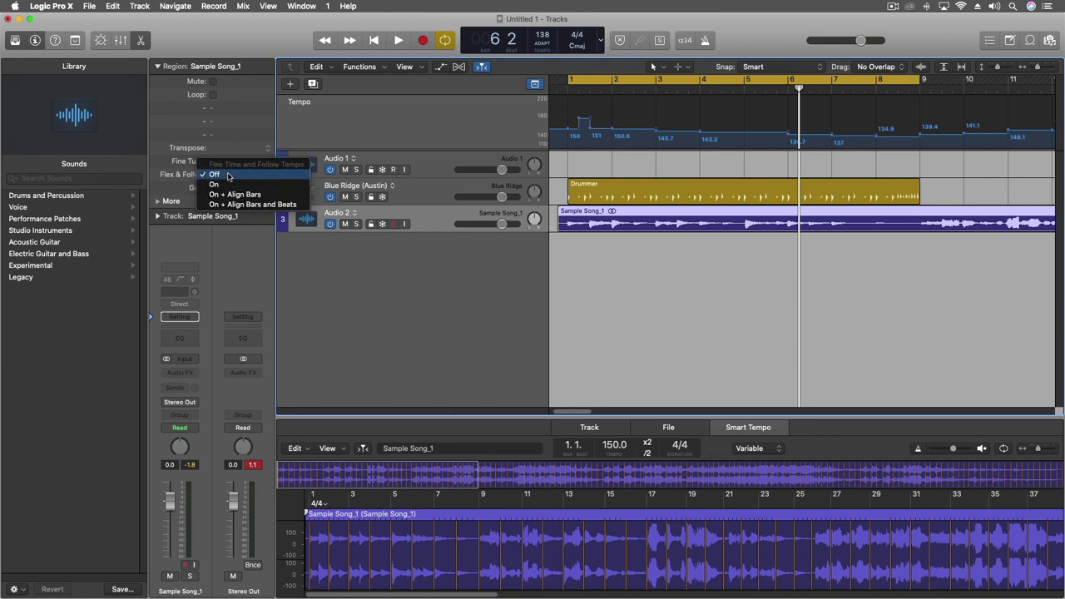
pyautogui.click(222, 174)
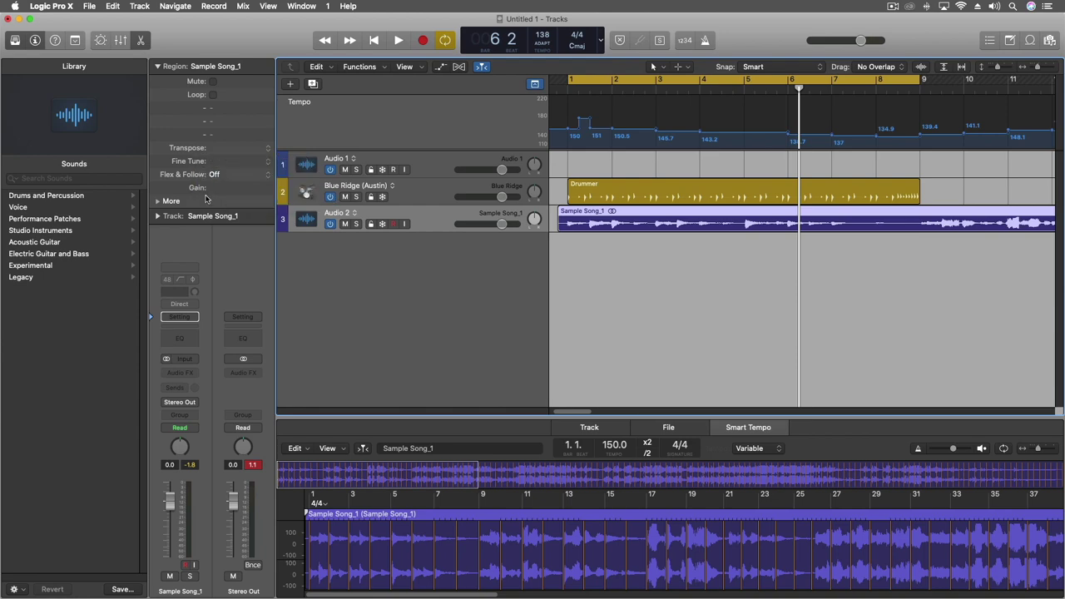
pyautogui.click(223, 174)
pyautogui.click(229, 184)
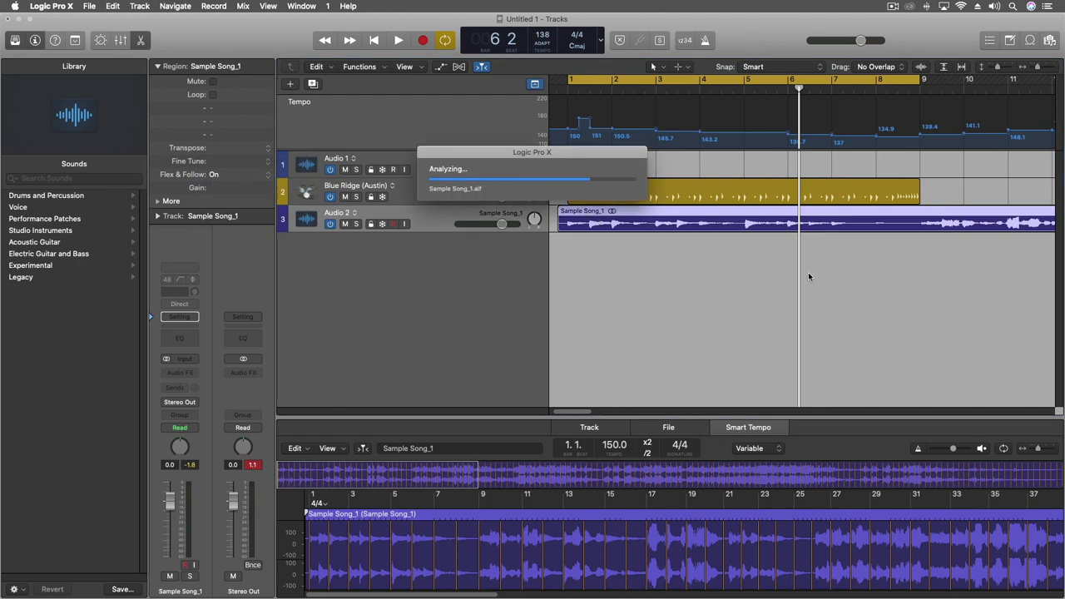
# Split the Sample Song region at bar 9 with the Scissors tool
pyautogui.rightClick(589, 257)
pyautogui.click(635, 174)
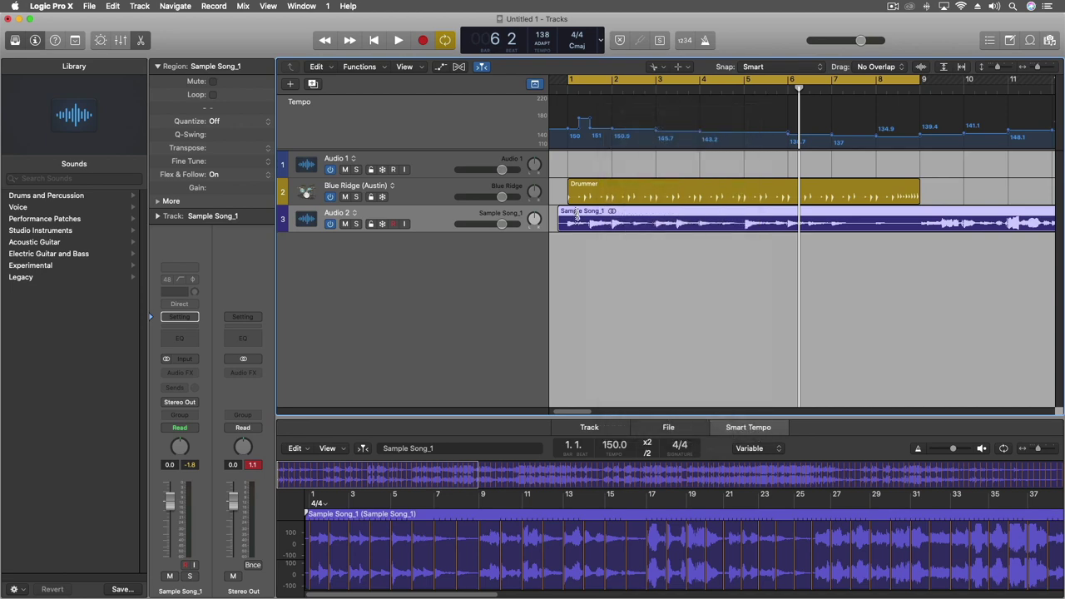
pyautogui.click(569, 218)
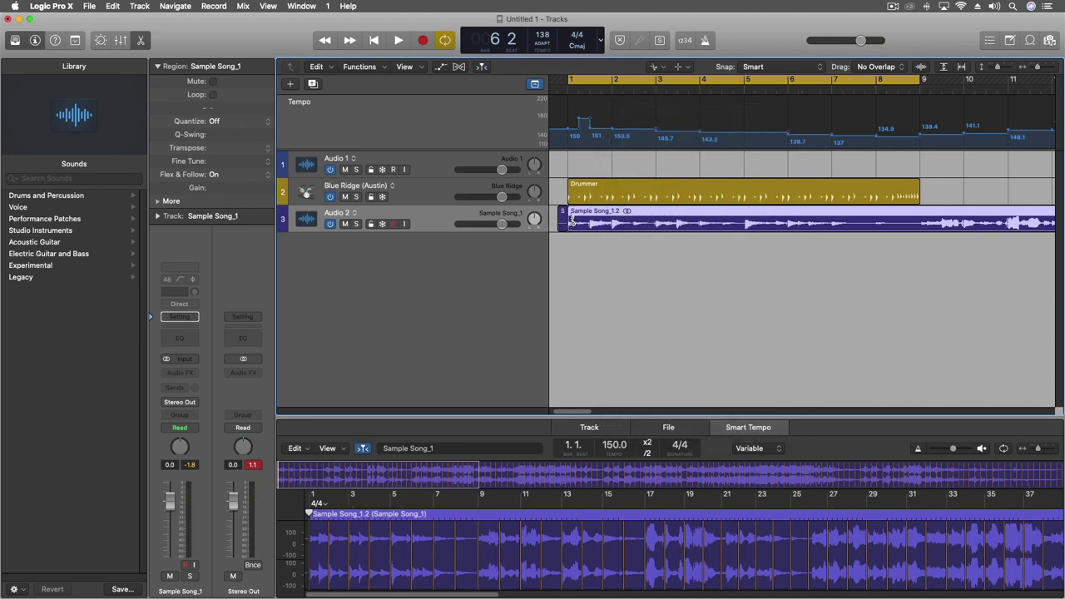
pyautogui.click(924, 220)
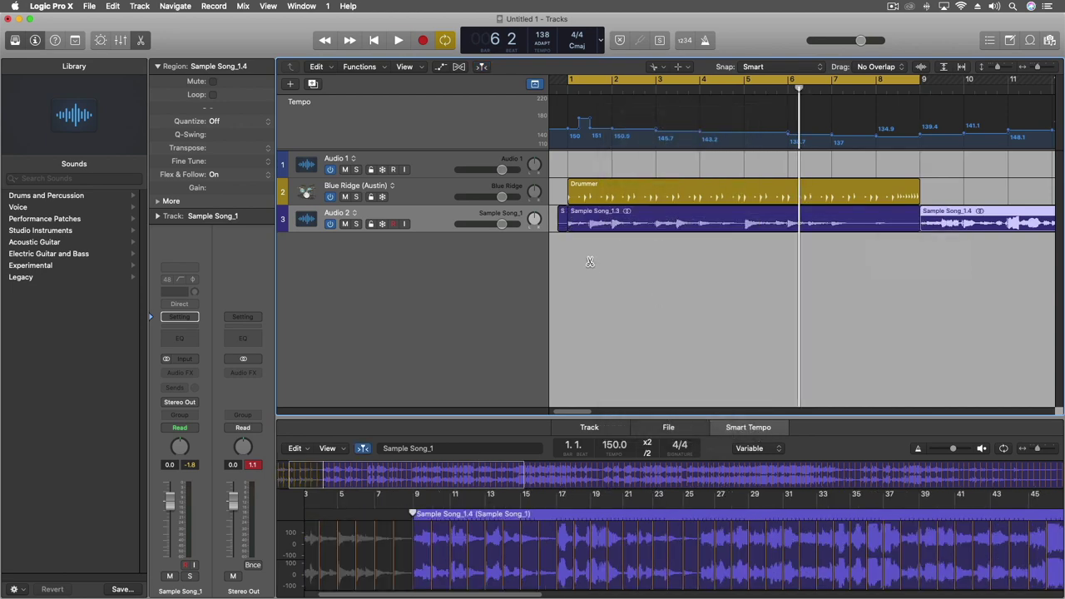
# Delete the leftover Sample Song_1.4 piece after bar 9 and play back the result
pyautogui.rightClick(590, 262)
pyautogui.press('Return')
pyautogui.click(566, 219)
pyautogui.click(749, 316)
pyautogui.click(987, 221)
pyautogui.press('Delete')
pyautogui.press('space')
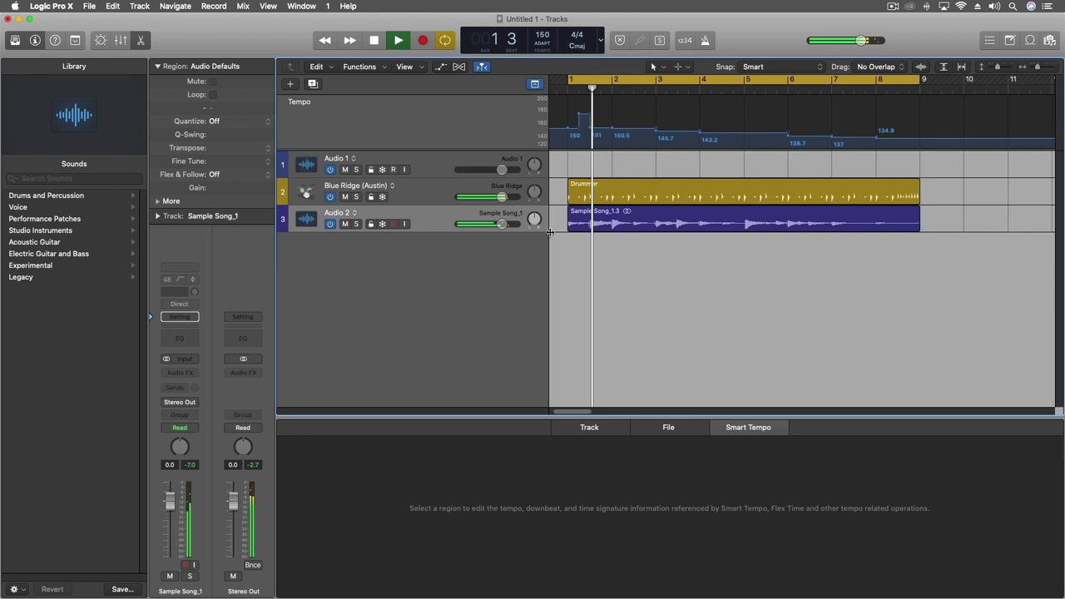
pyautogui.press('space')
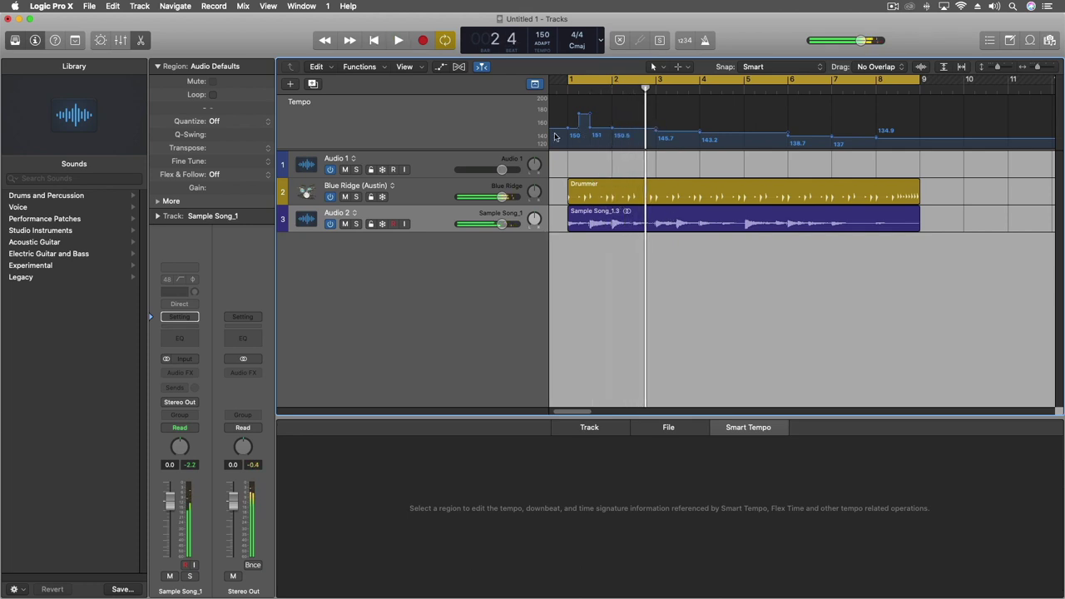
# Move the tempo point to bar 9 to hold 150 BPM, then play the project
pyautogui.click(607, 214)
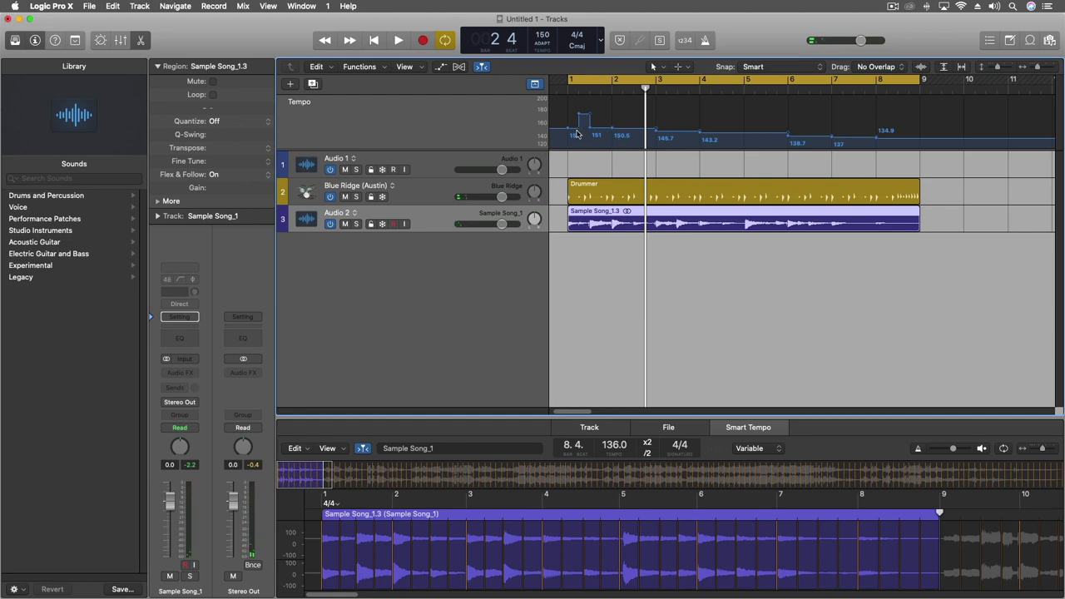
pyautogui.moveTo(567, 131); pyautogui.dragTo(925, 139)
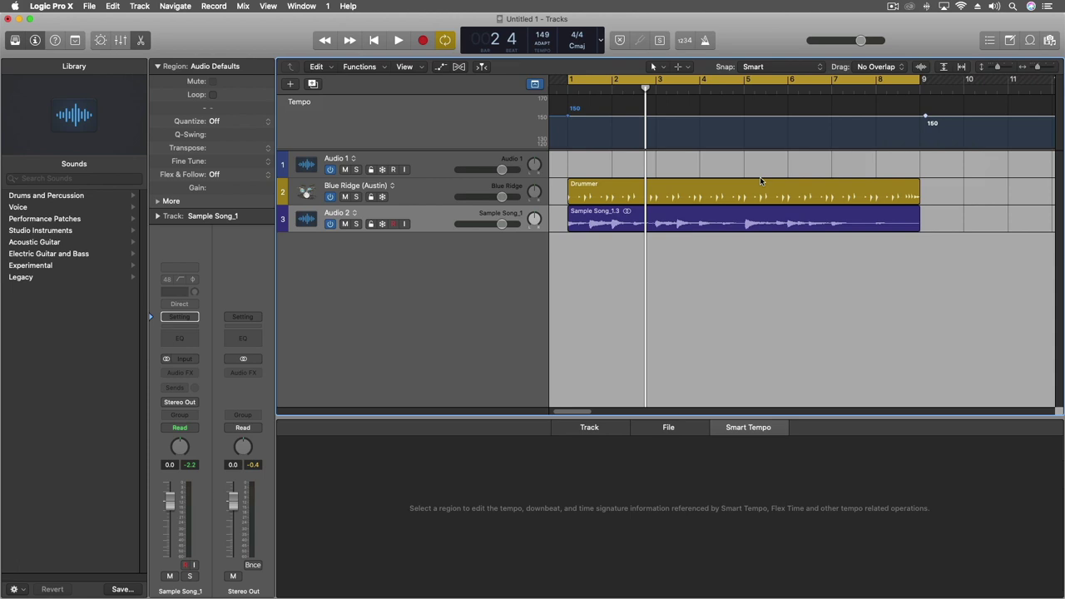
pyautogui.press('space')
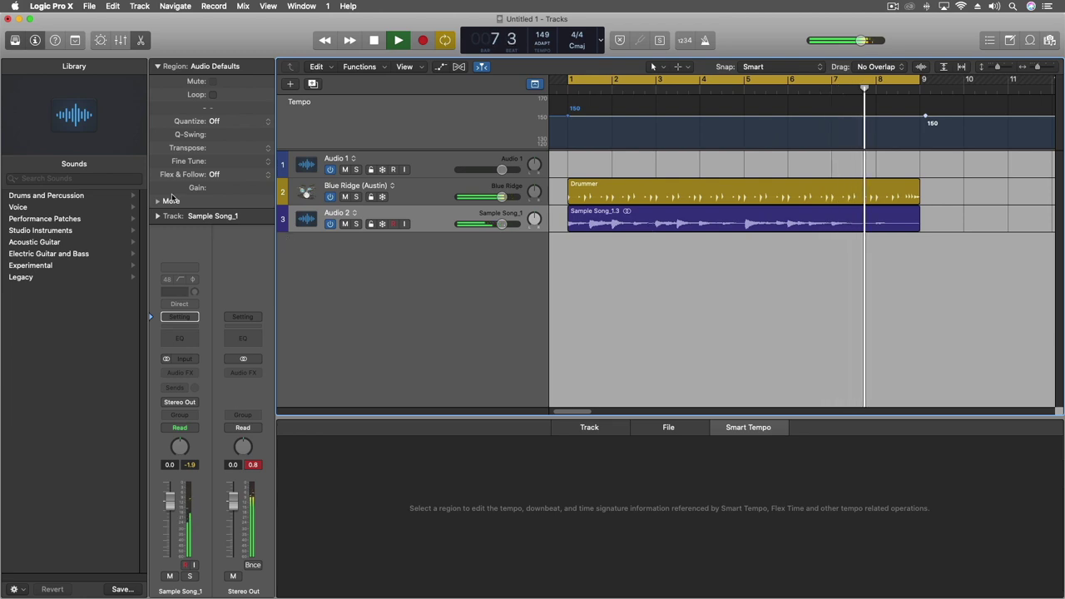
# Set Sample Song_1.3's Flex & Follow to On + Align Bars and Beats
pyautogui.click(221, 177)
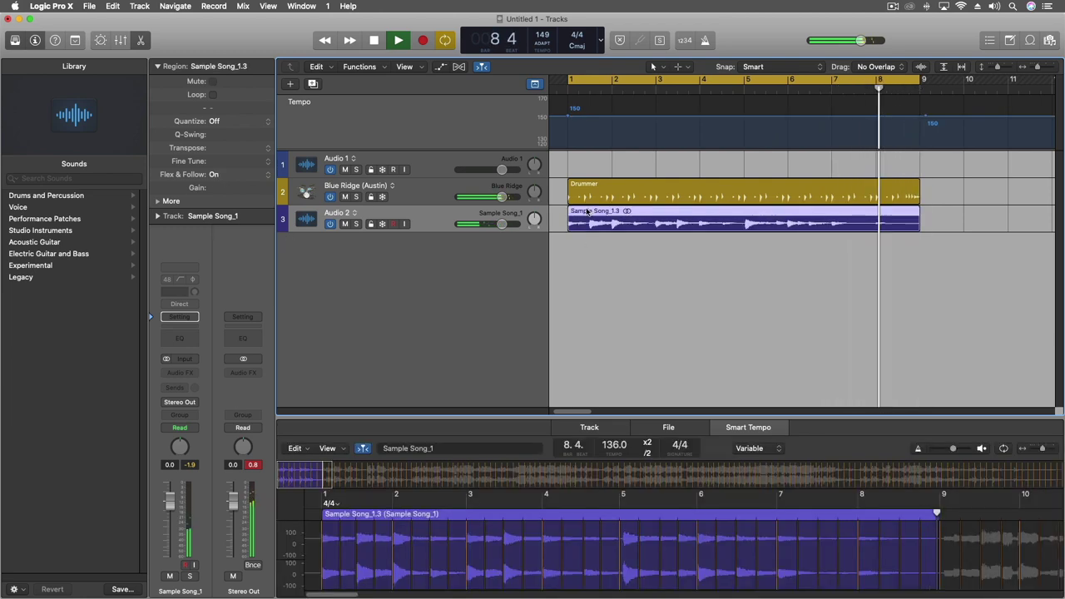
pyautogui.click(250, 173)
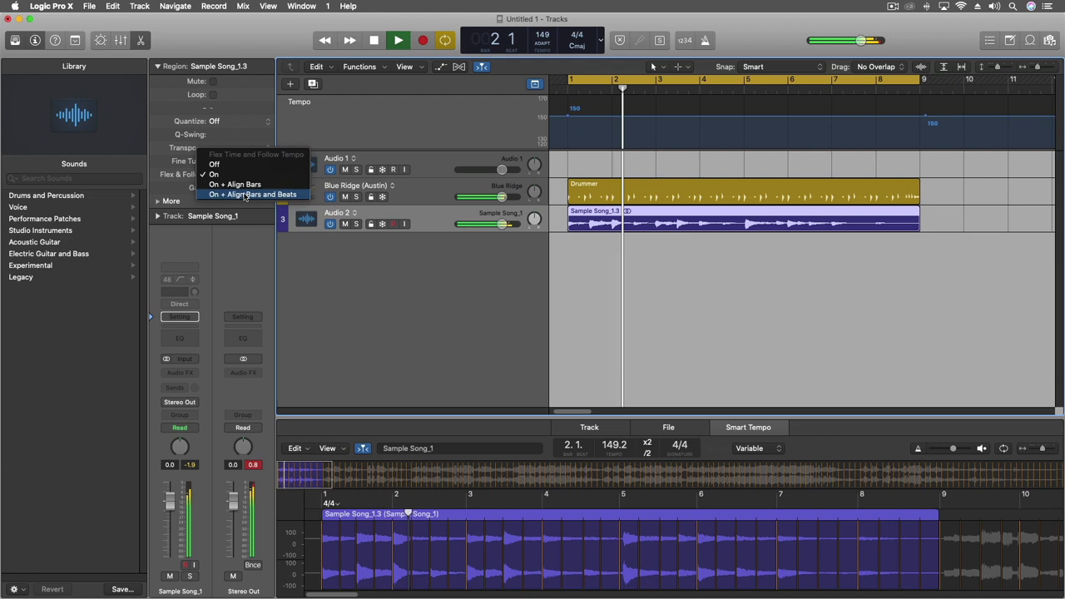
pyautogui.click(244, 195)
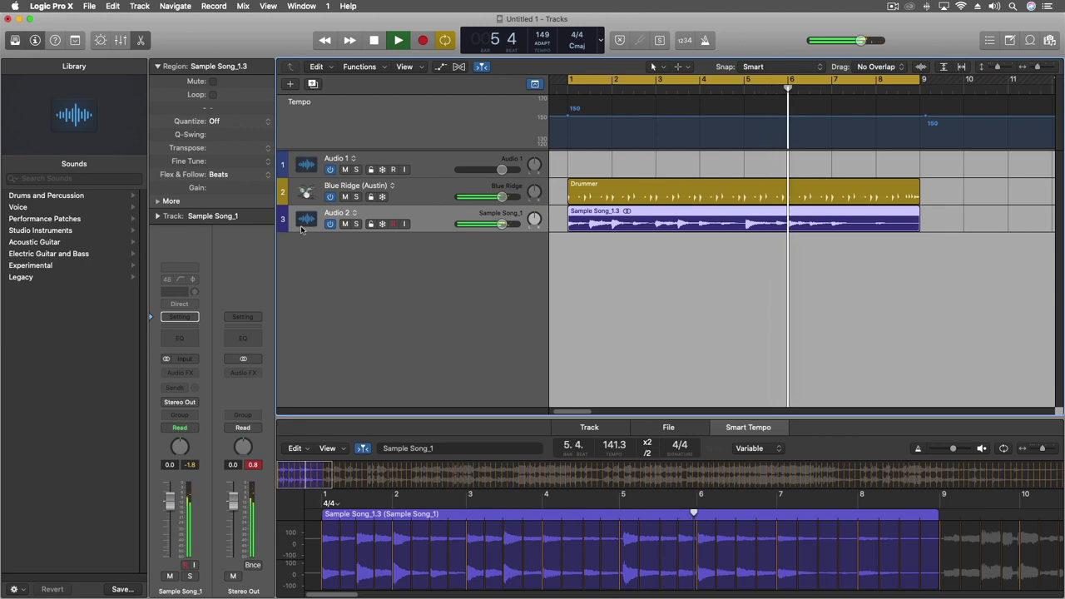
pyautogui.press('space')
pyautogui.click(222, 174)
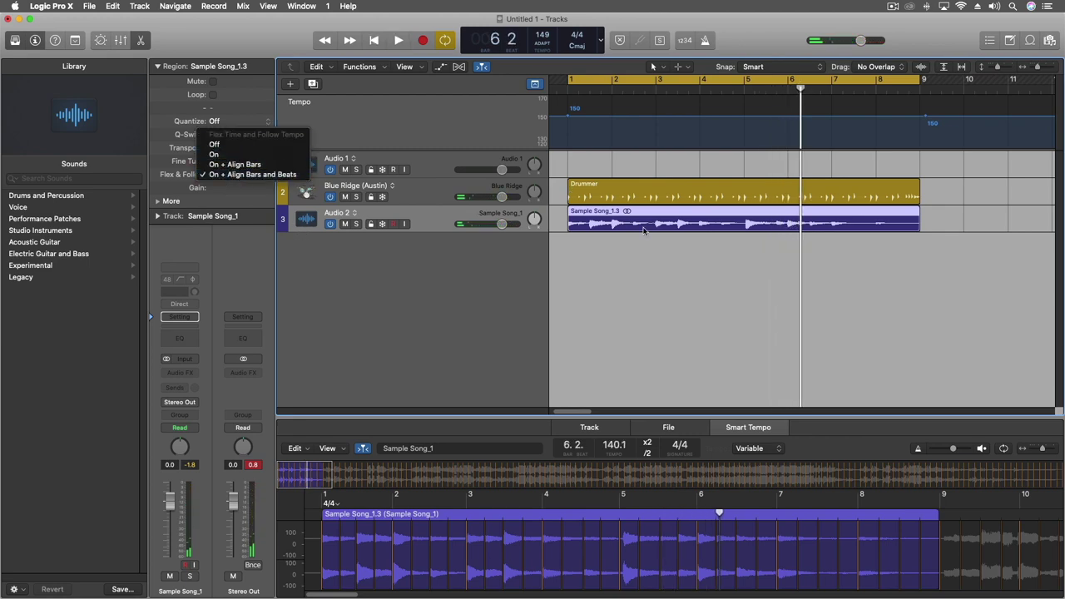
pyautogui.click(591, 249)
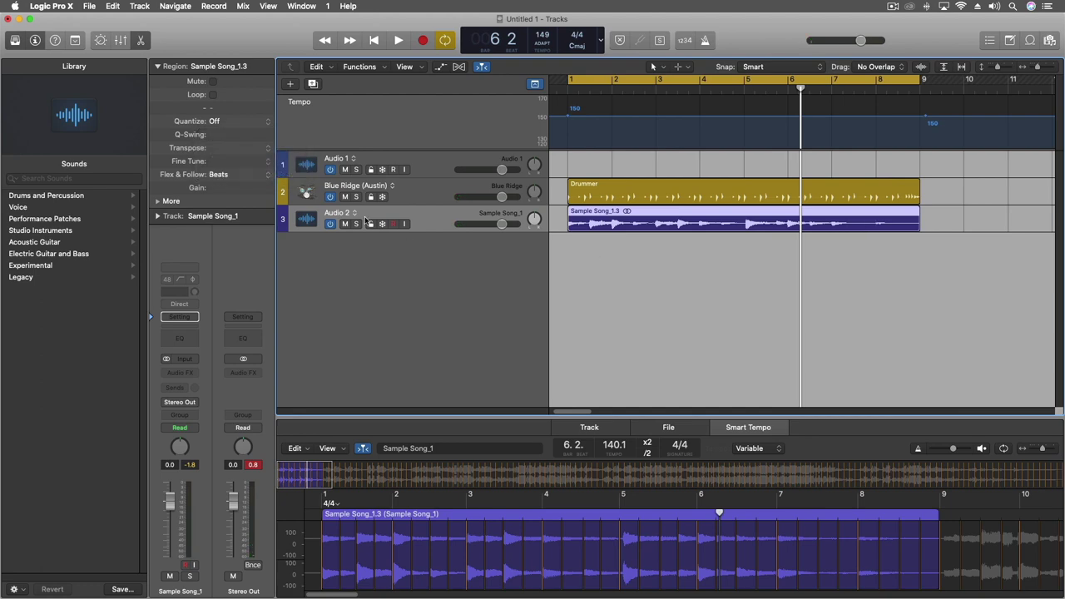
# Show the Groove Track header column, make Blue Ridge the groove track, and play
pyautogui.click(283, 190)
pyautogui.rightClick(284, 193)
pyautogui.moveTo(362, 382)
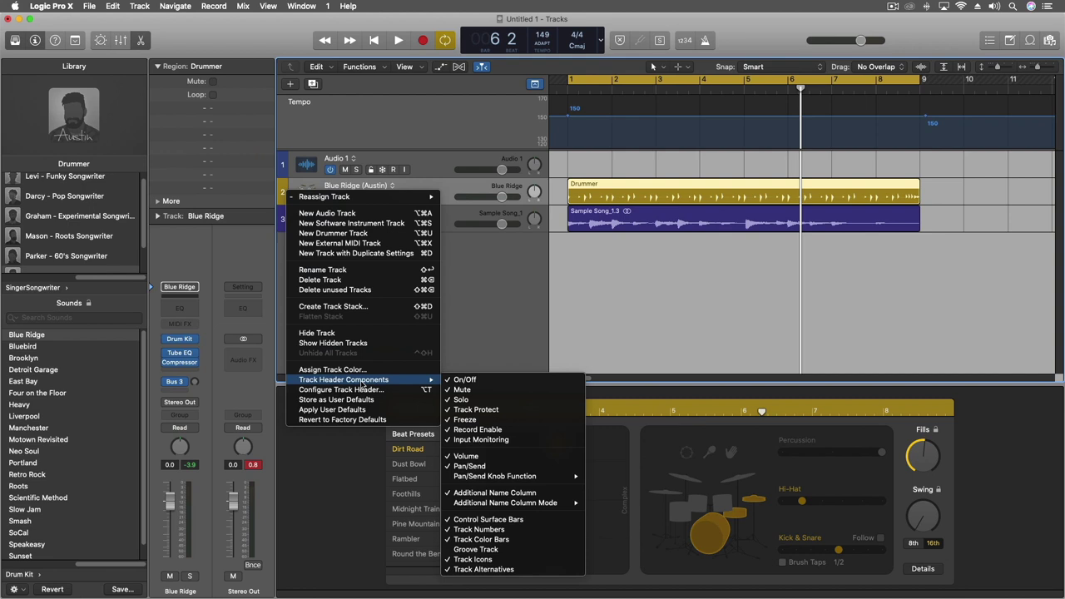
pyautogui.click(476, 549)
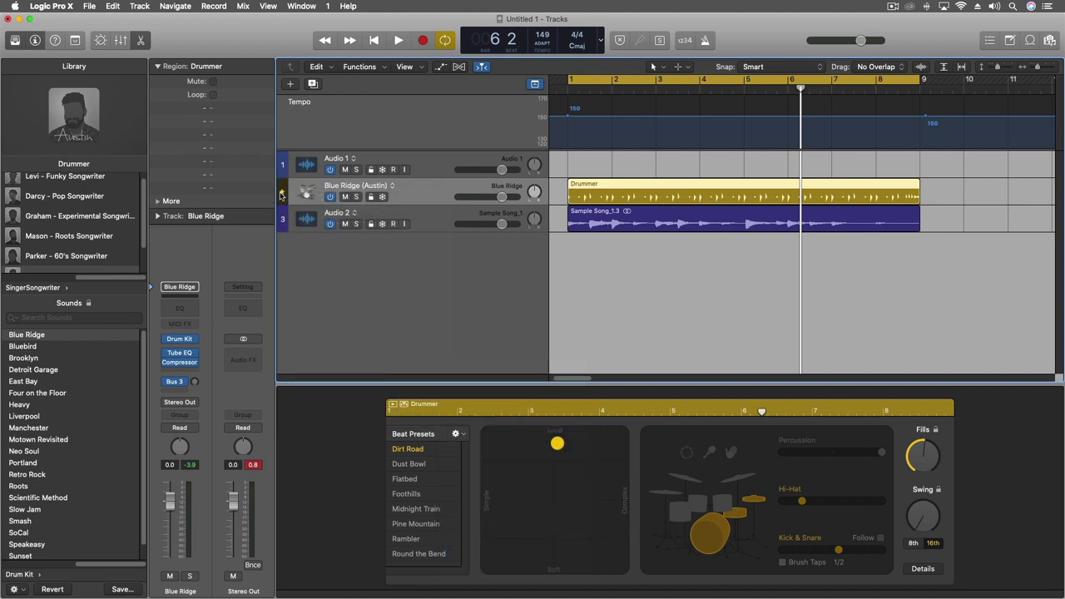
pyautogui.click(282, 193)
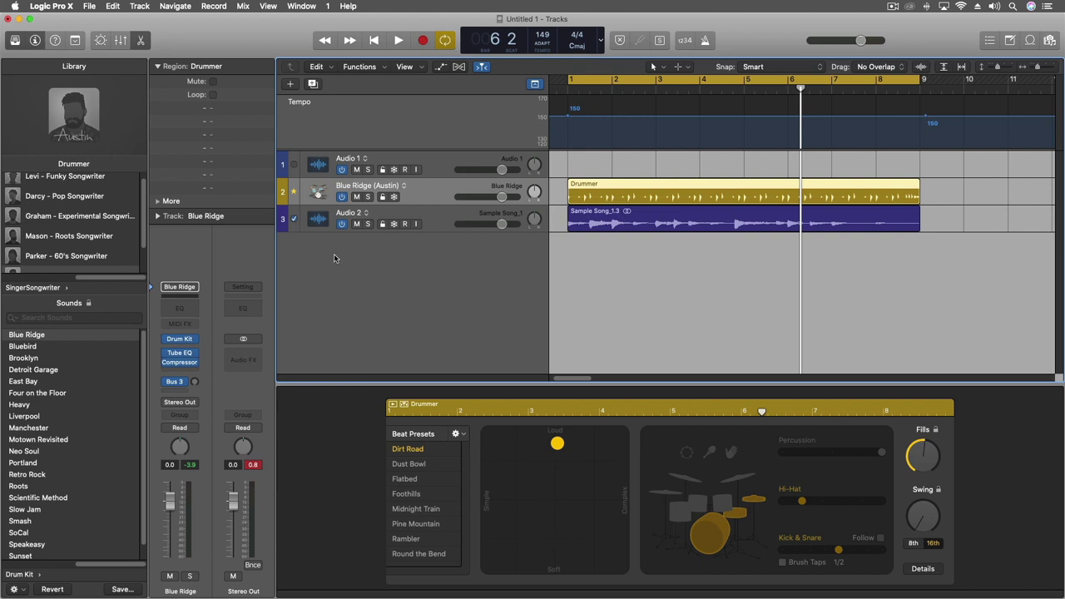
pyautogui.press('space')
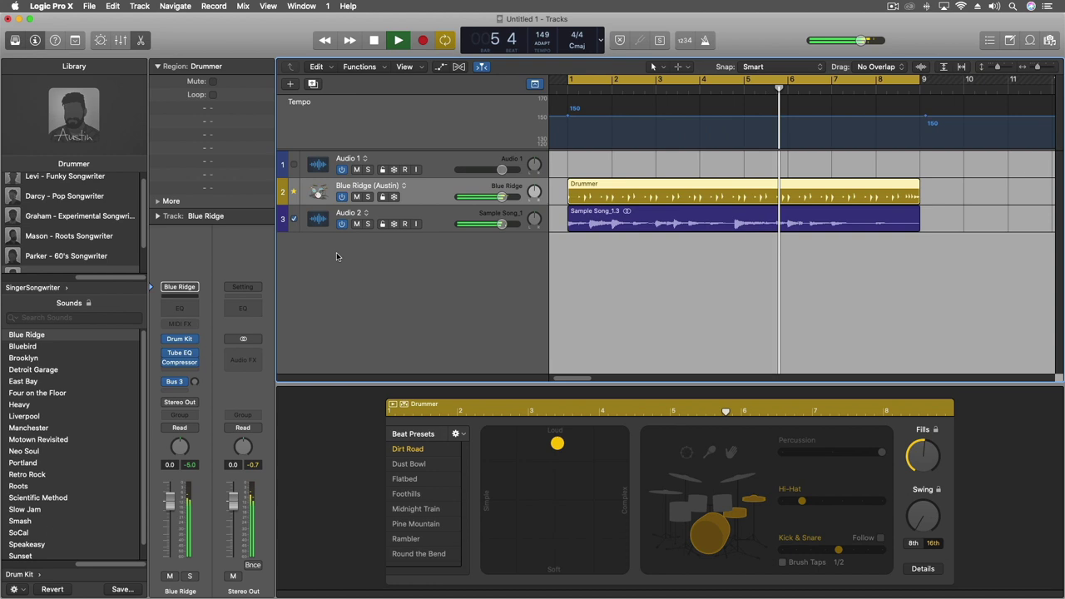
# Set Flex & Follow to On for the Sample Song_1.3 region, then play from bar 1 to check
pyautogui.click(614, 216)
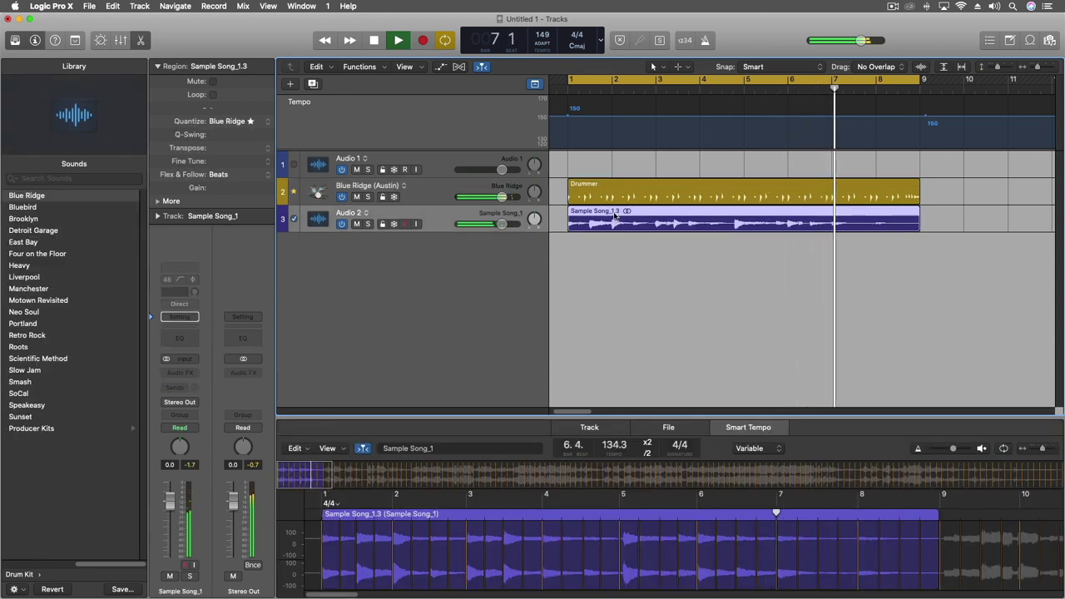
pyautogui.press('space')
pyautogui.click(226, 176)
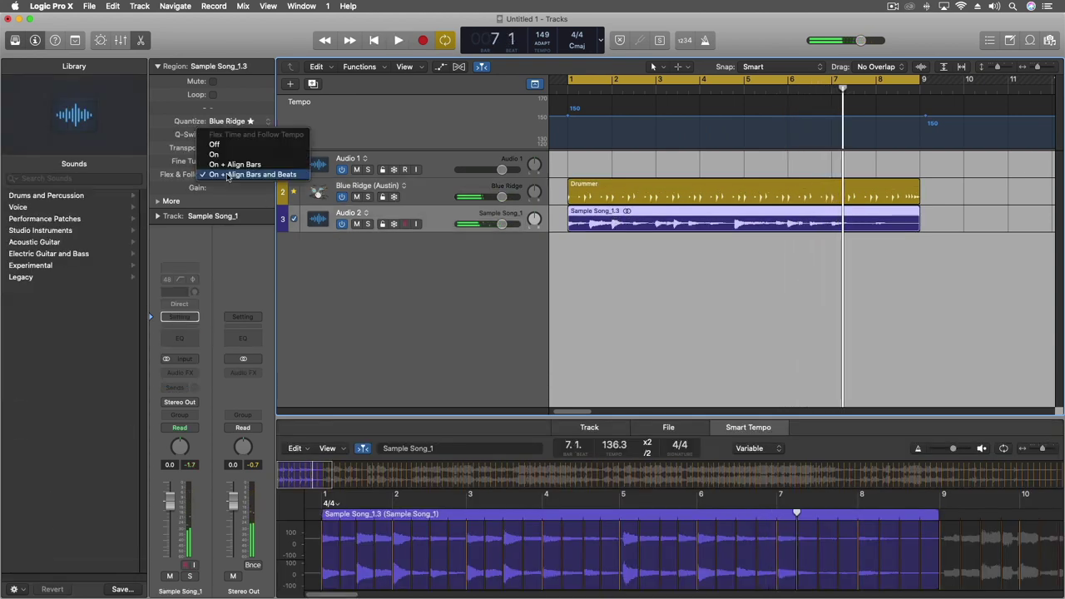
pyautogui.click(228, 158)
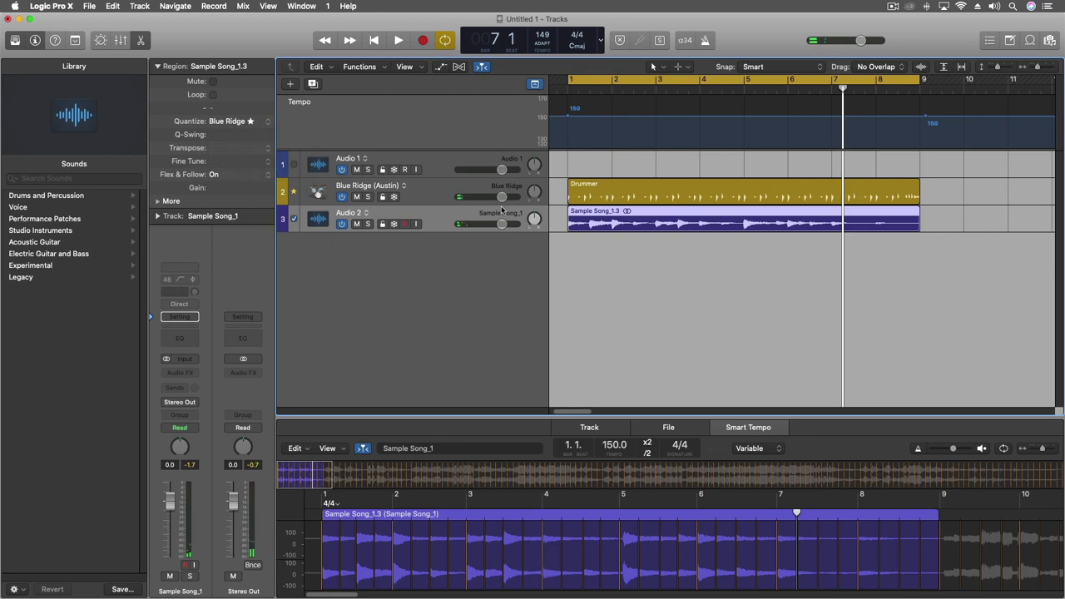
pyautogui.press('Return')
pyautogui.press('space')
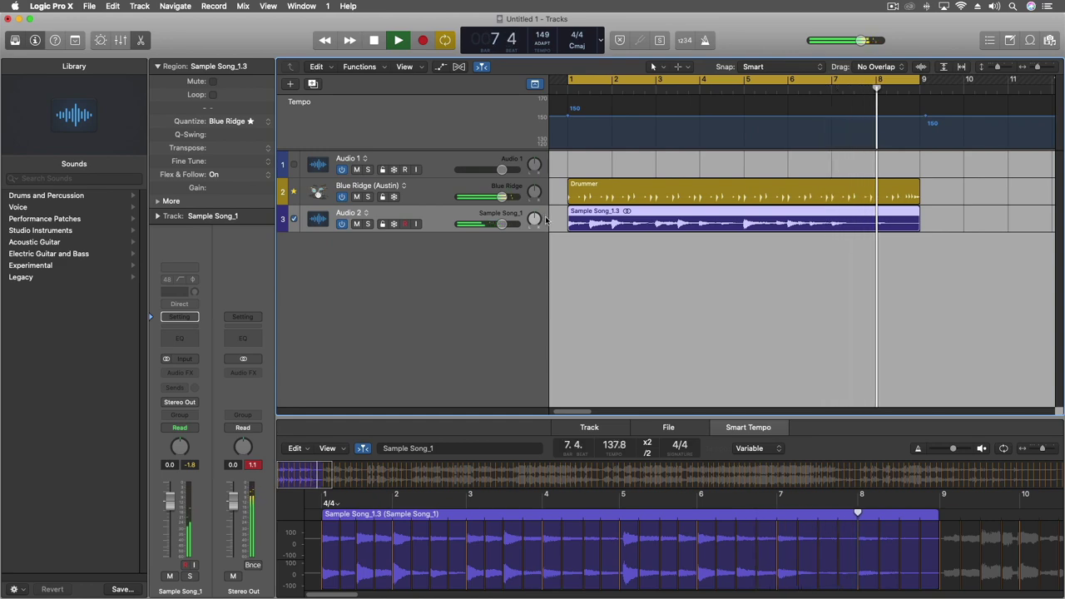
pyautogui.press('space')
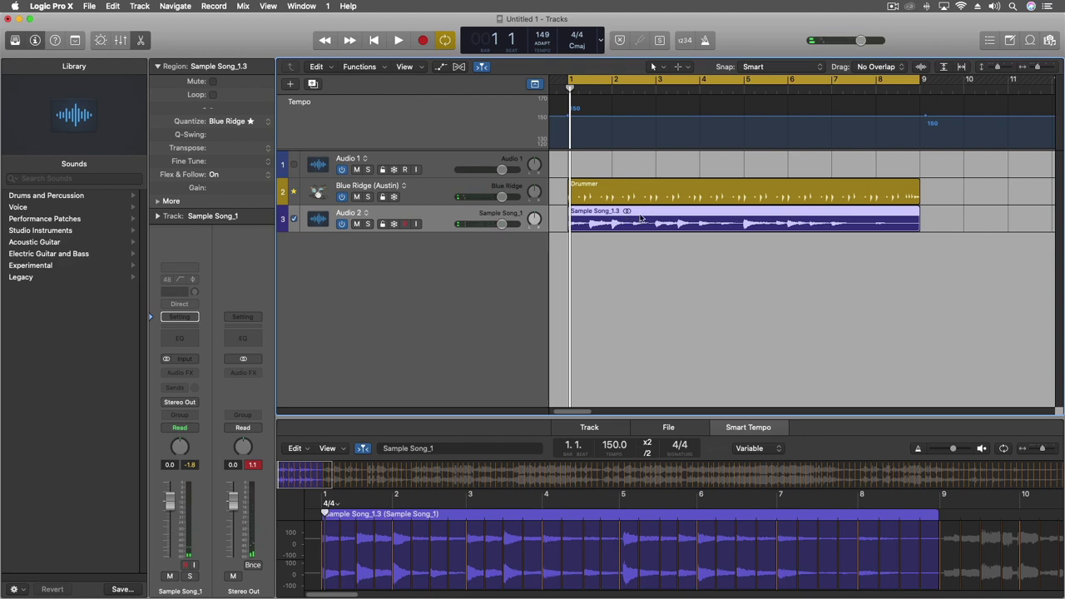
pyautogui.rightClick(640, 218)
pyautogui.moveTo(712, 362)
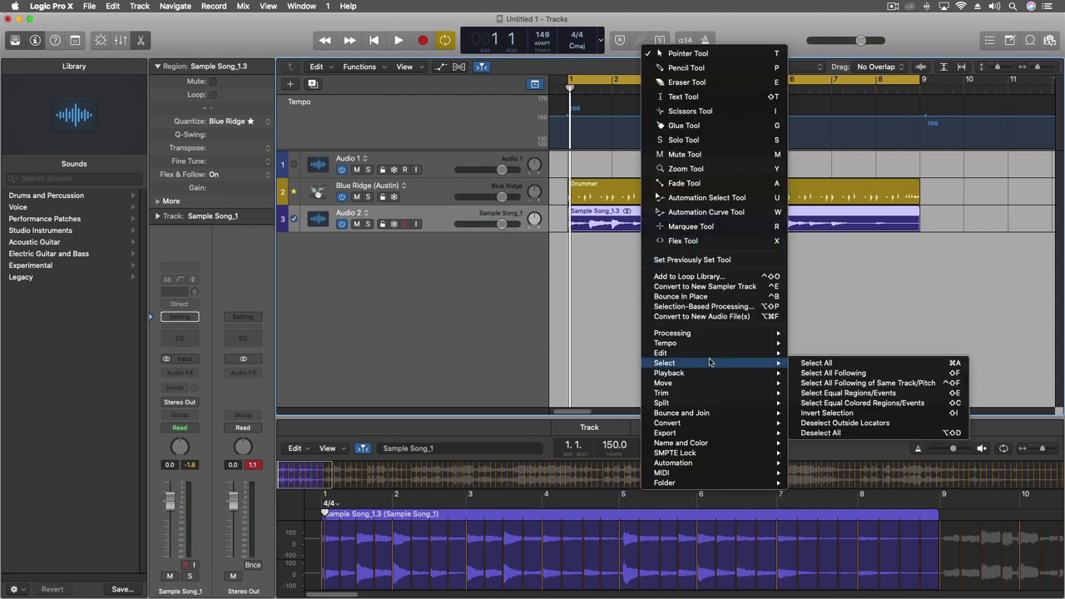
pyautogui.moveTo(700, 437)
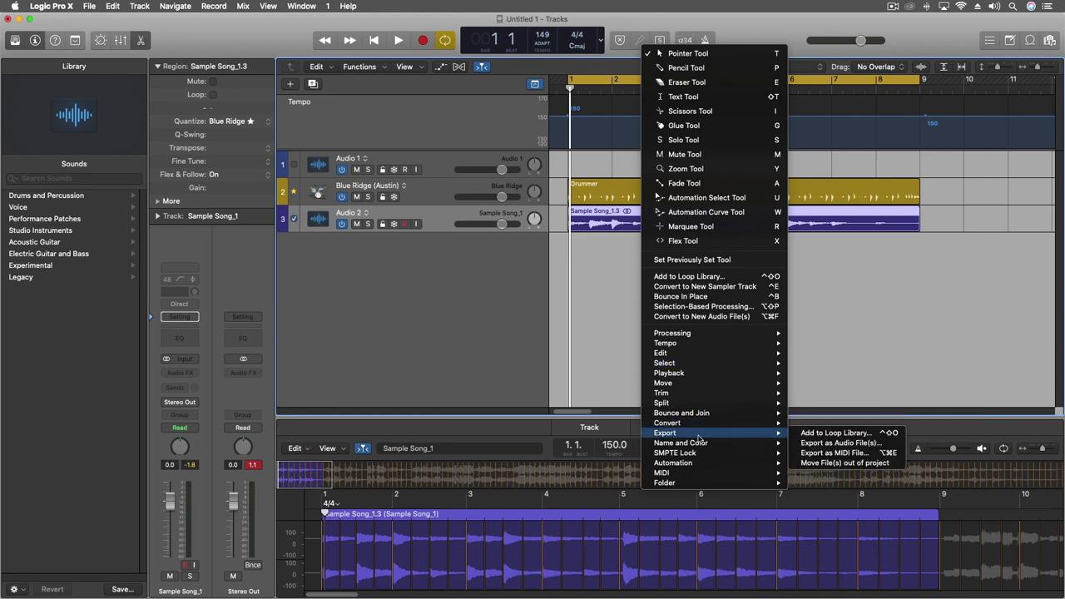
pyautogui.click(833, 433)
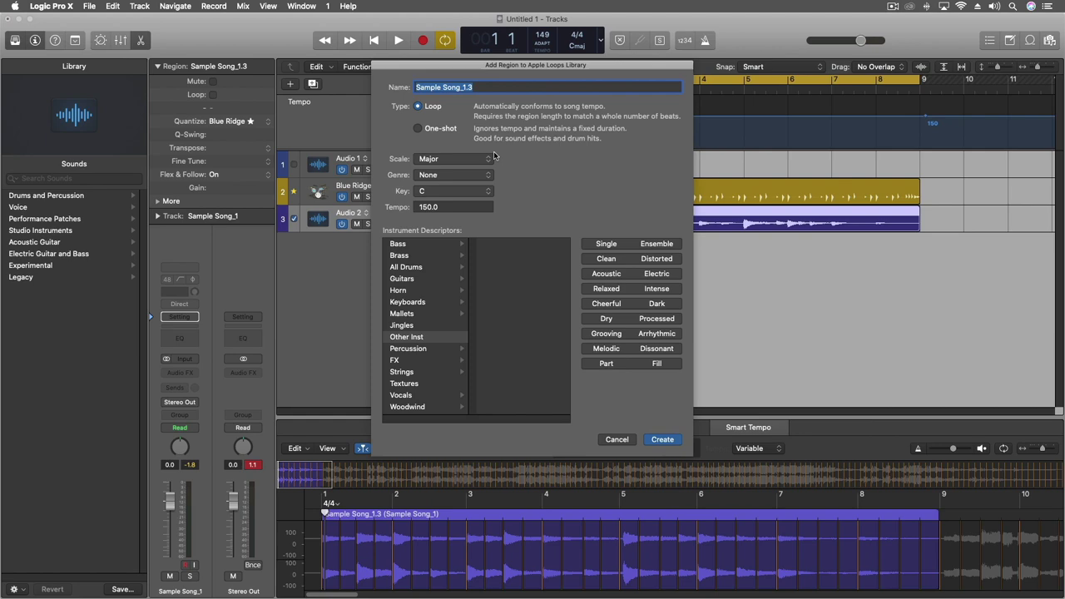
pyautogui.moveTo(468, 69); pyautogui.dragTo(779, 70)
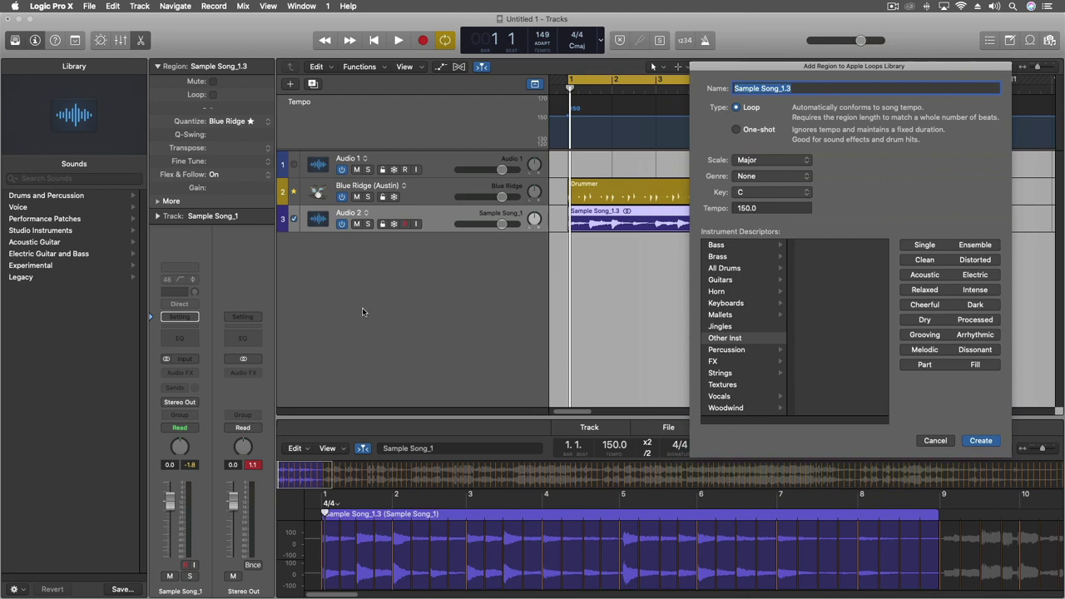
pyautogui.click(944, 443)
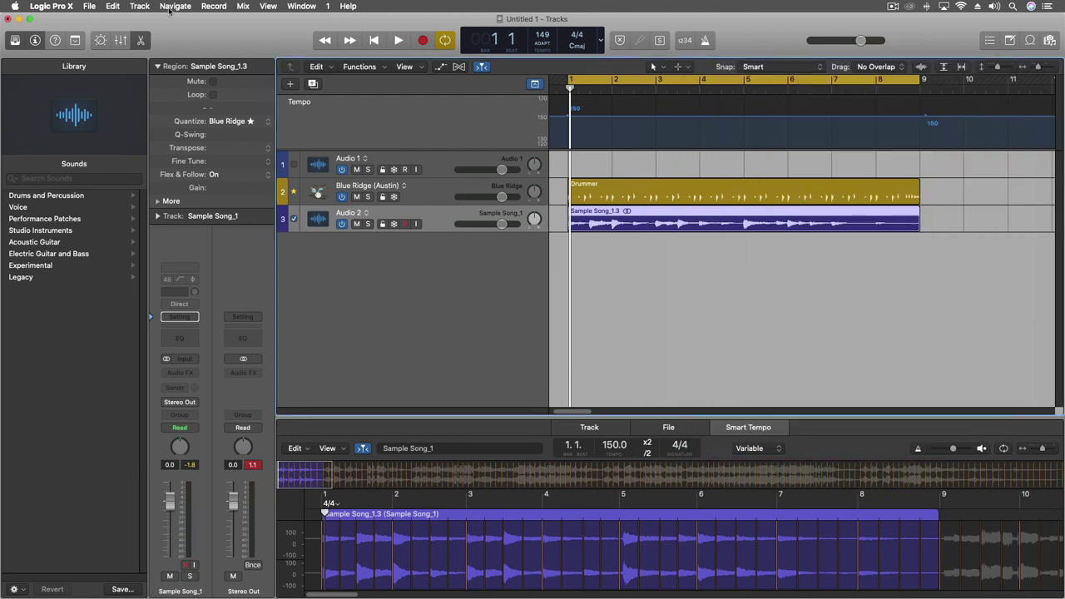
# Add a new software instrument track, enable Patch Merging in the Library, and browse the Piano patches
pyautogui.click(140, 5)
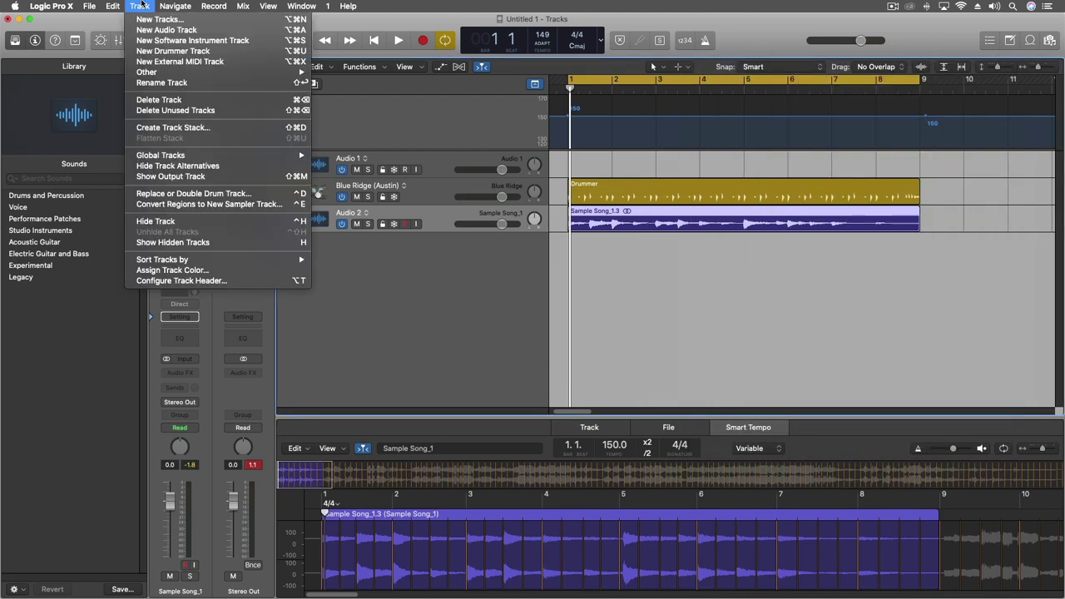
pyautogui.click(163, 42)
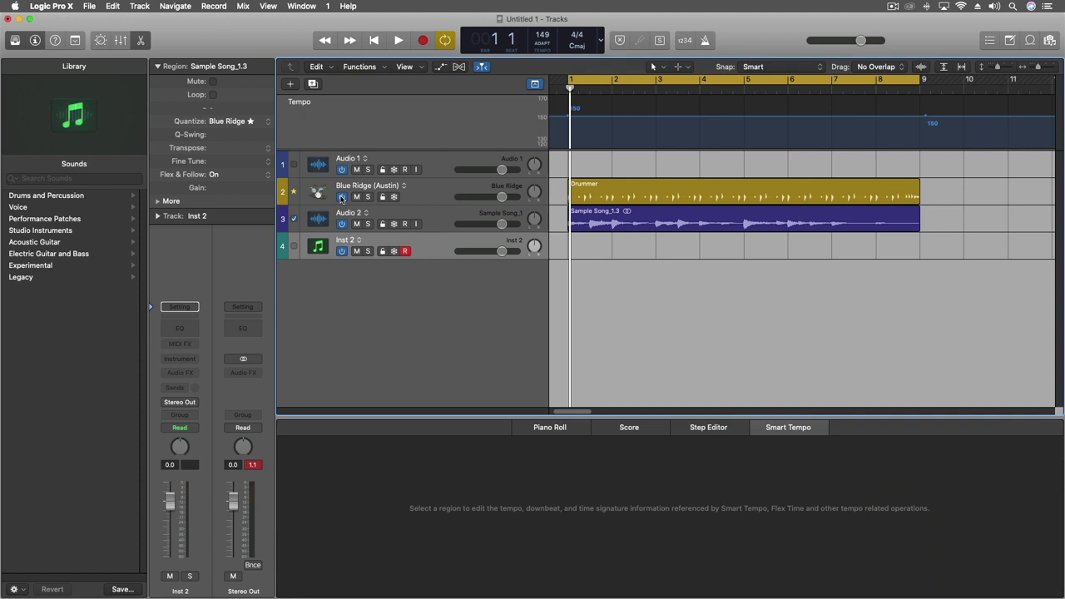
pyautogui.click(16, 590)
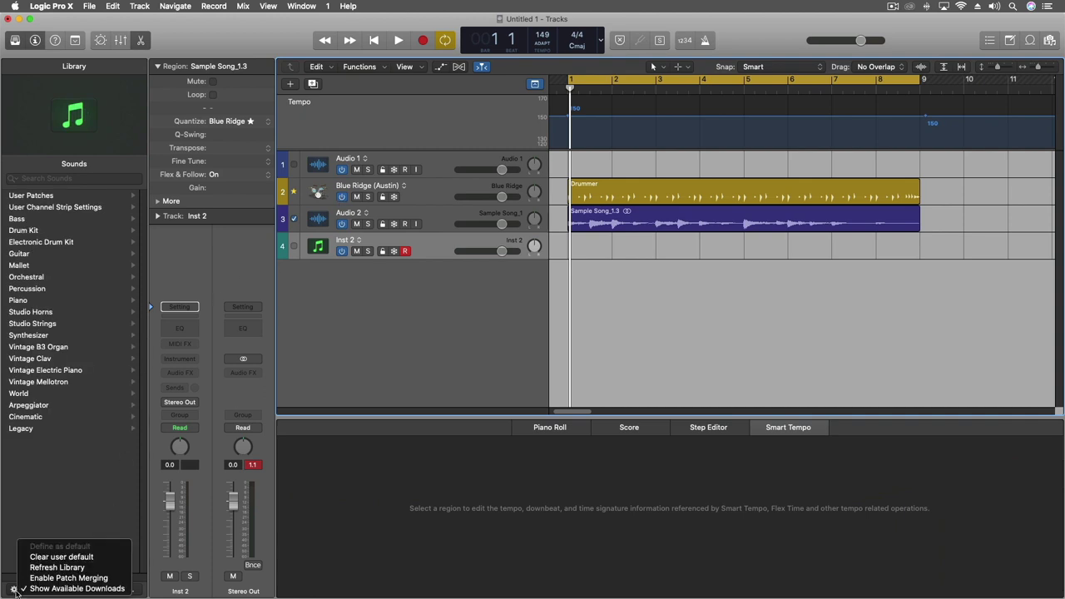
pyautogui.click(44, 577)
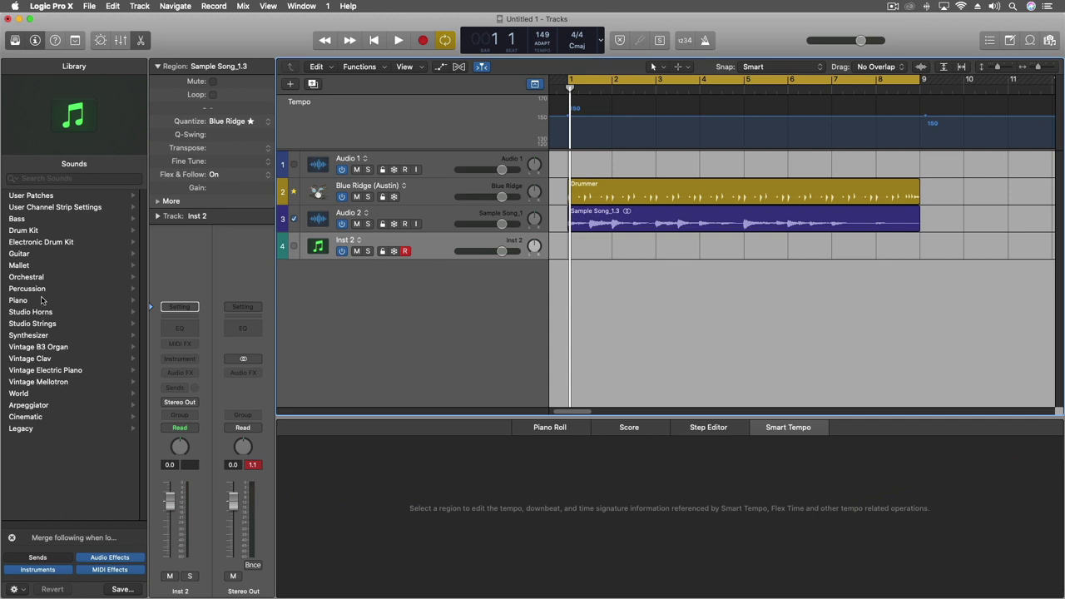
pyautogui.click(18, 301)
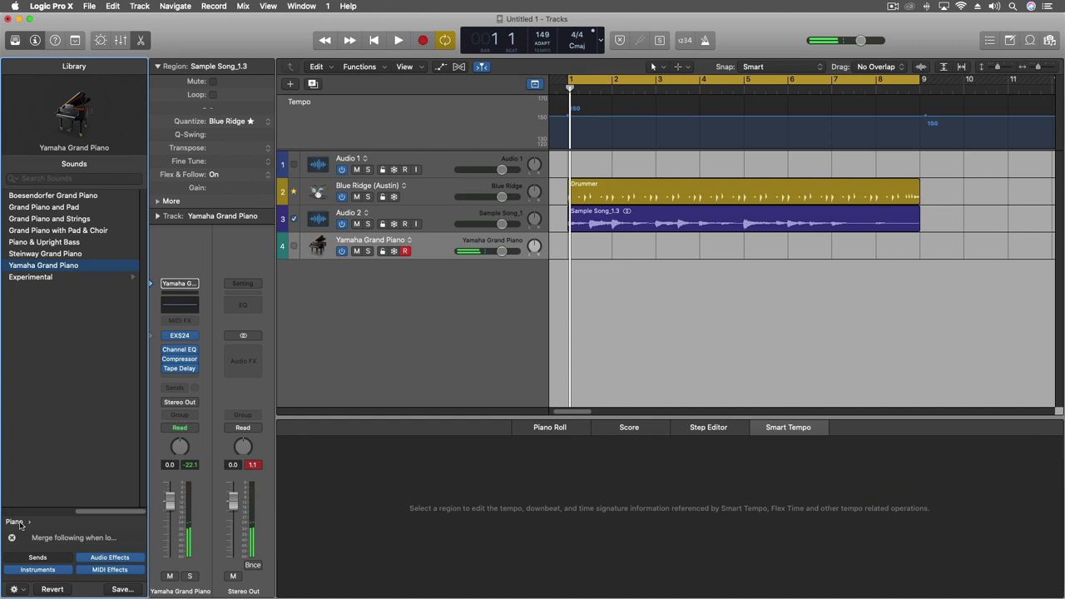
# Play the song back from bar 1 to listen, then select the Sample Song_1.3 region
pyautogui.press('space')
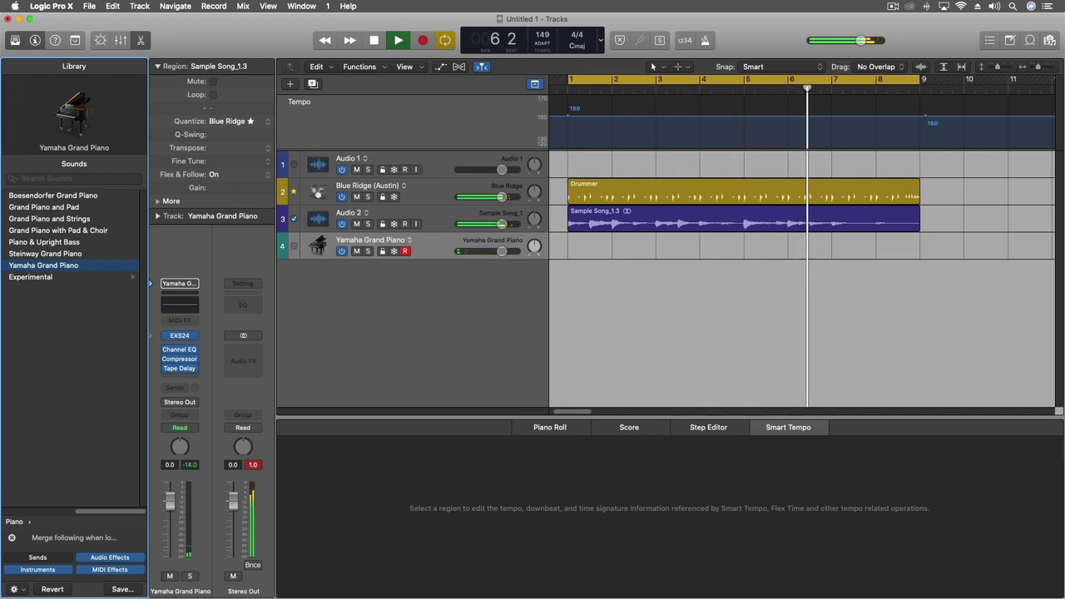
pyautogui.press('space')
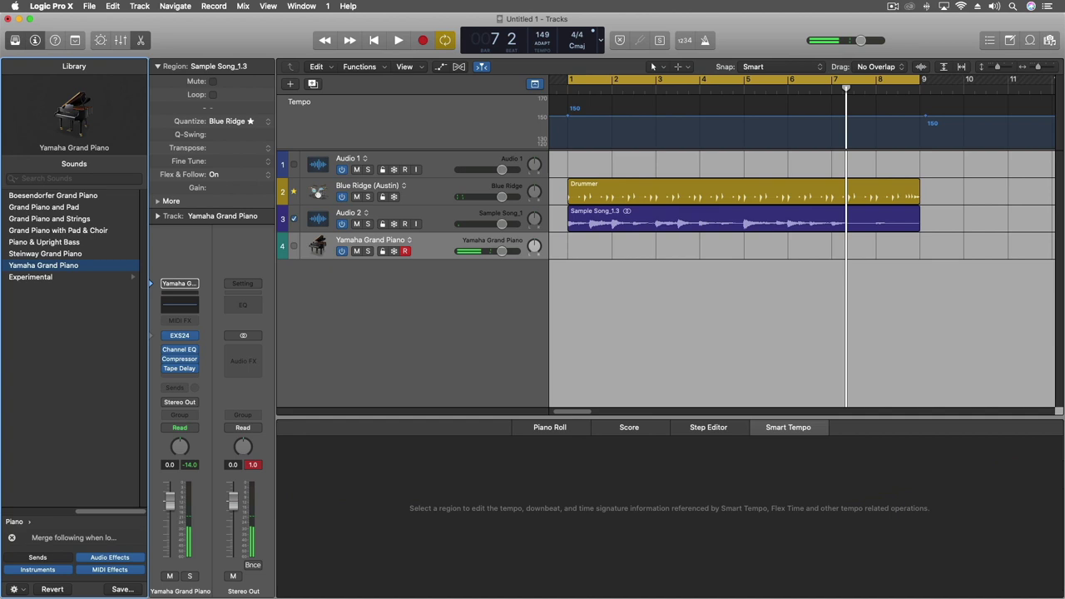
pyautogui.press('Return')
pyautogui.press('space')
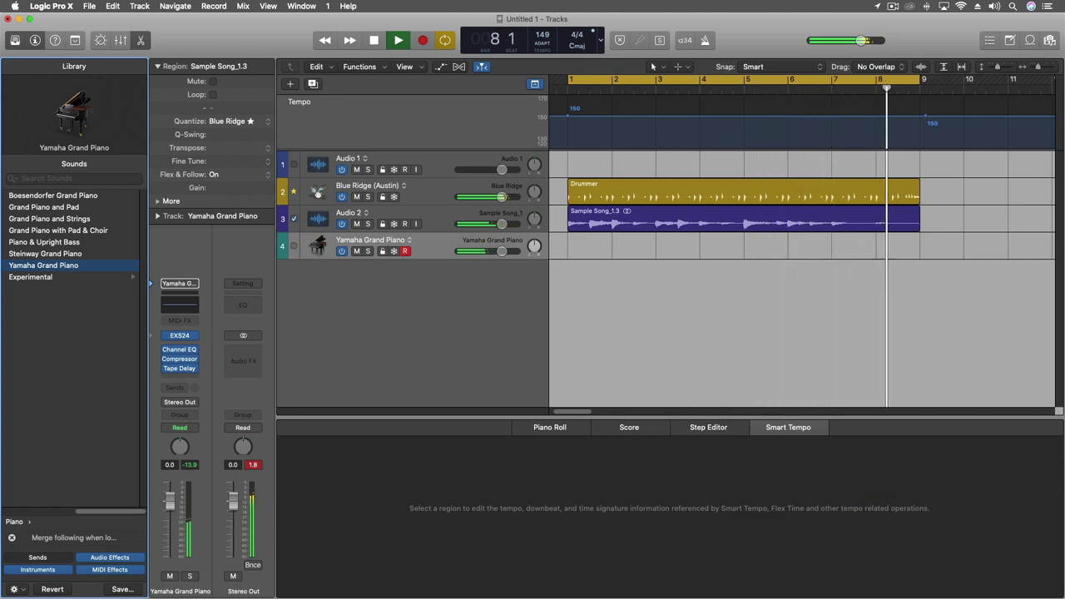
pyautogui.press('space')
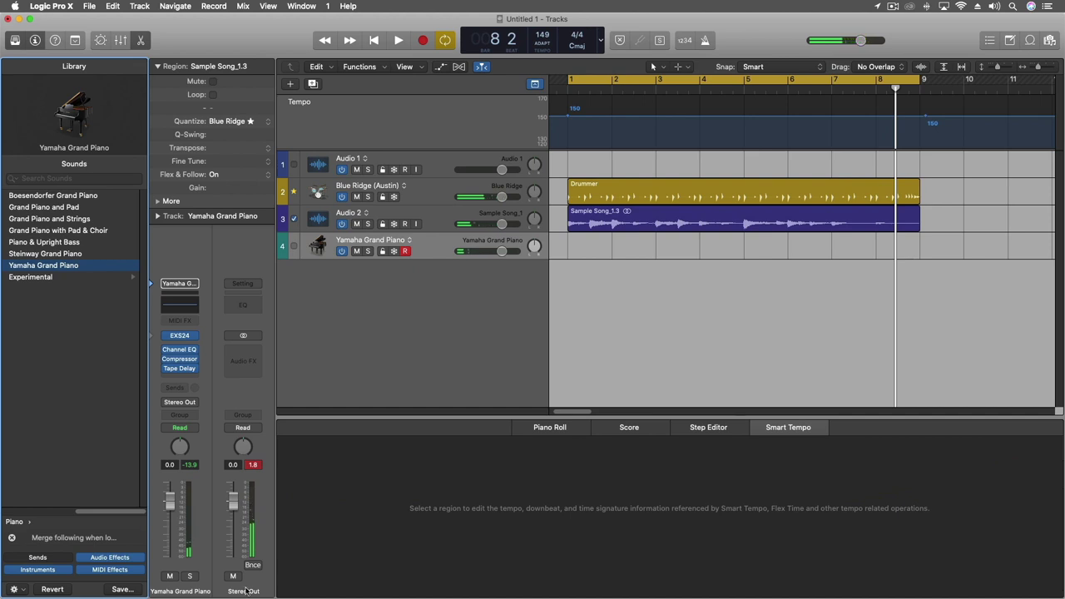
pyautogui.click(673, 217)
# Open Add to Loop Library for the Sample Song_1.3 region and set the loop's key to Bb
pyautogui.rightClick(673, 217)
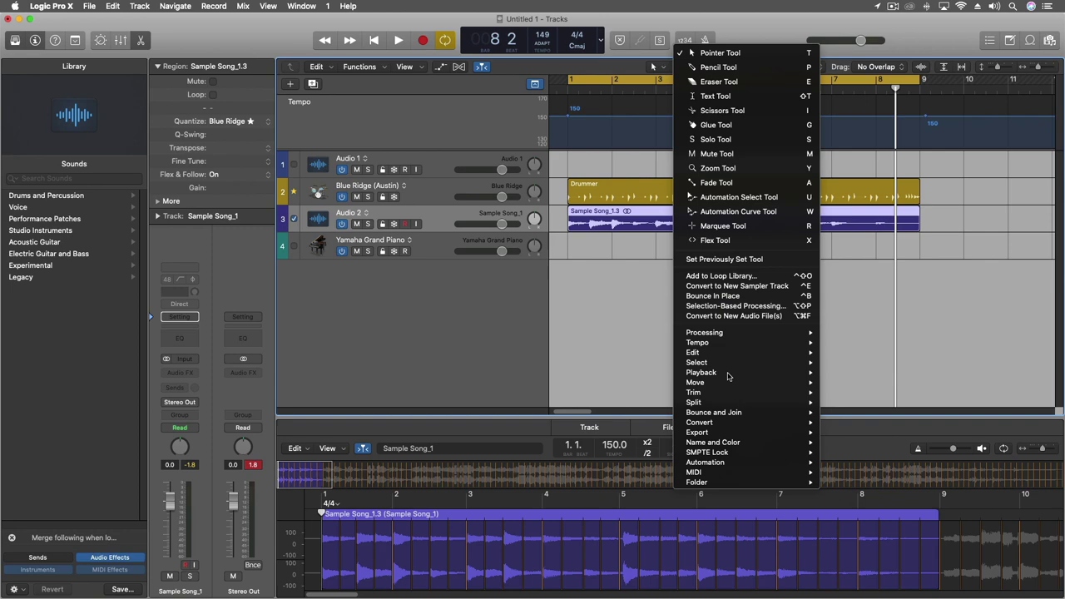
pyautogui.moveTo(728, 436)
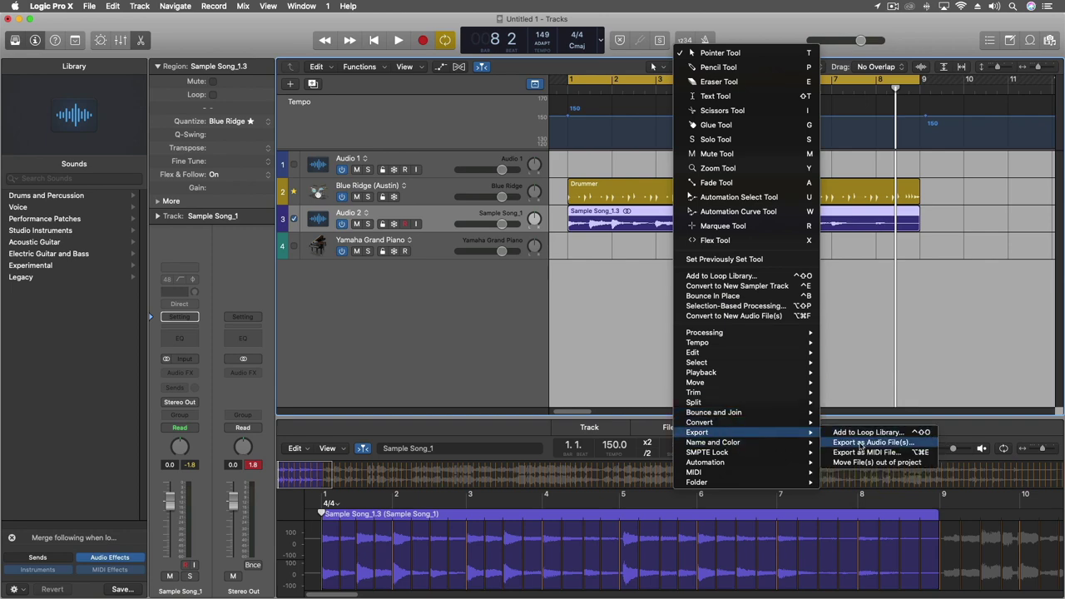
pyautogui.click(870, 436)
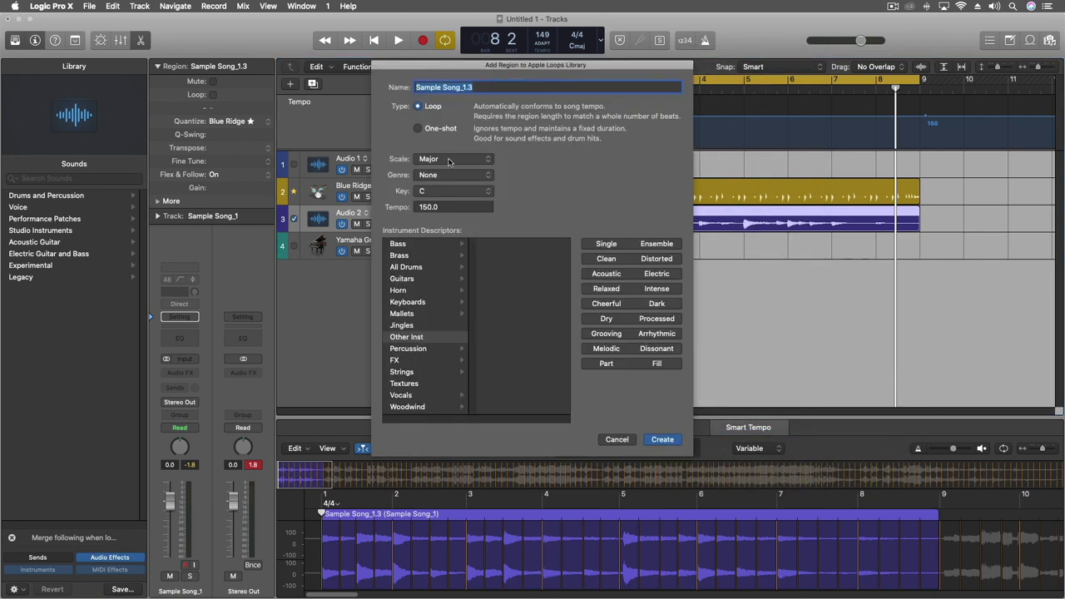
pyautogui.click(434, 192)
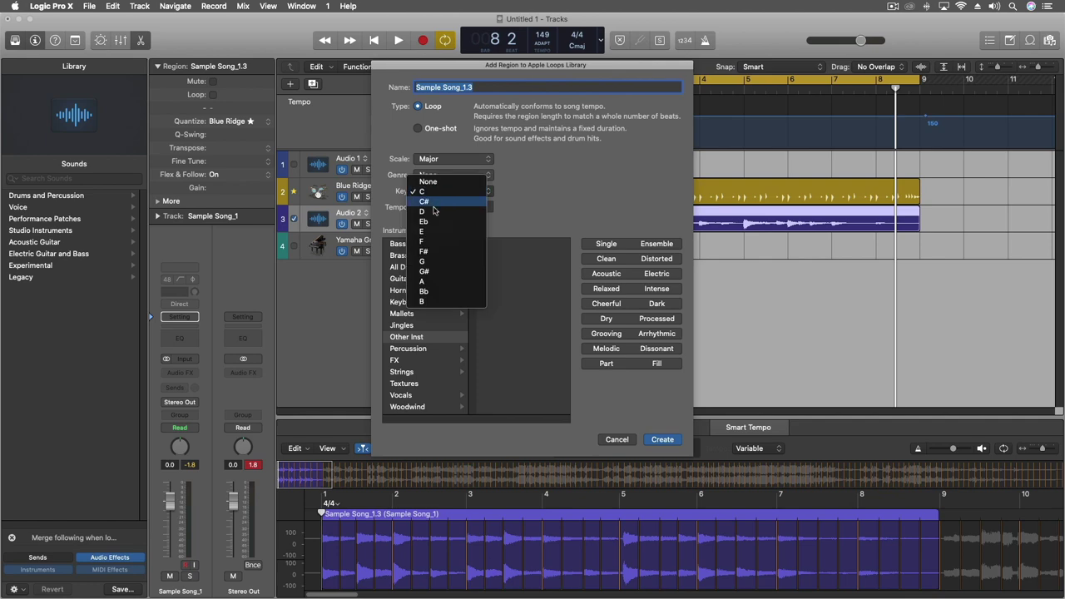
pyautogui.click(435, 292)
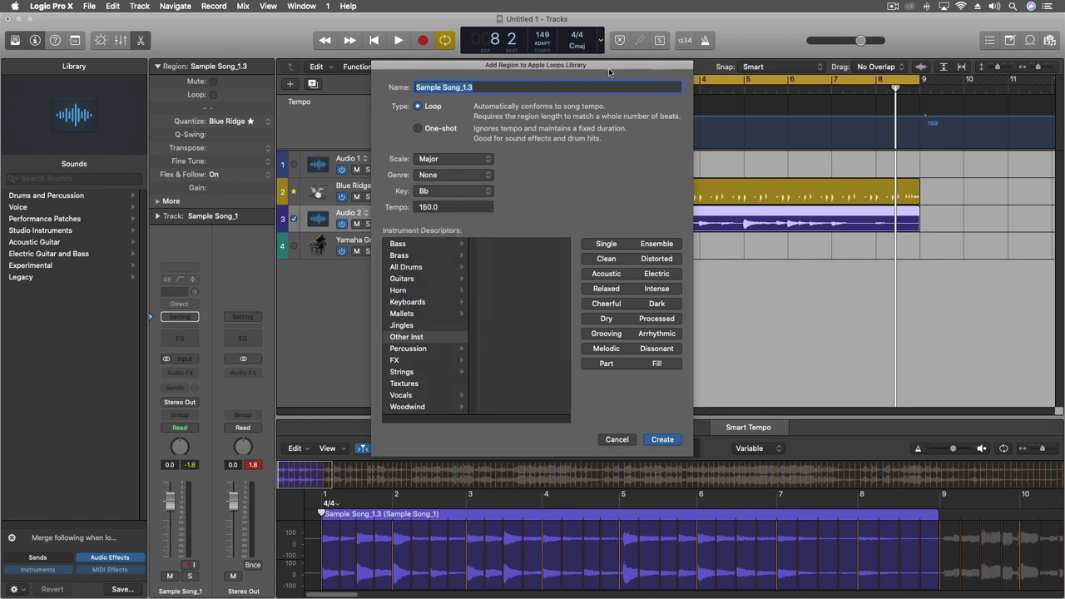
pyautogui.moveTo(608, 72); pyautogui.dragTo(501, 68)
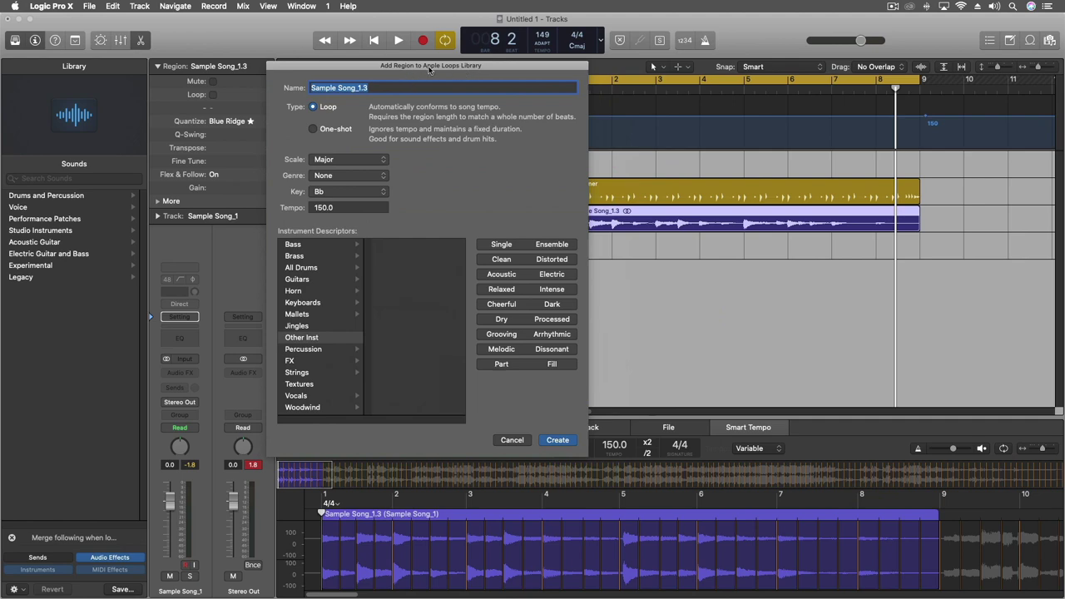
pyautogui.moveTo(430, 69); pyautogui.dragTo(464, 92)
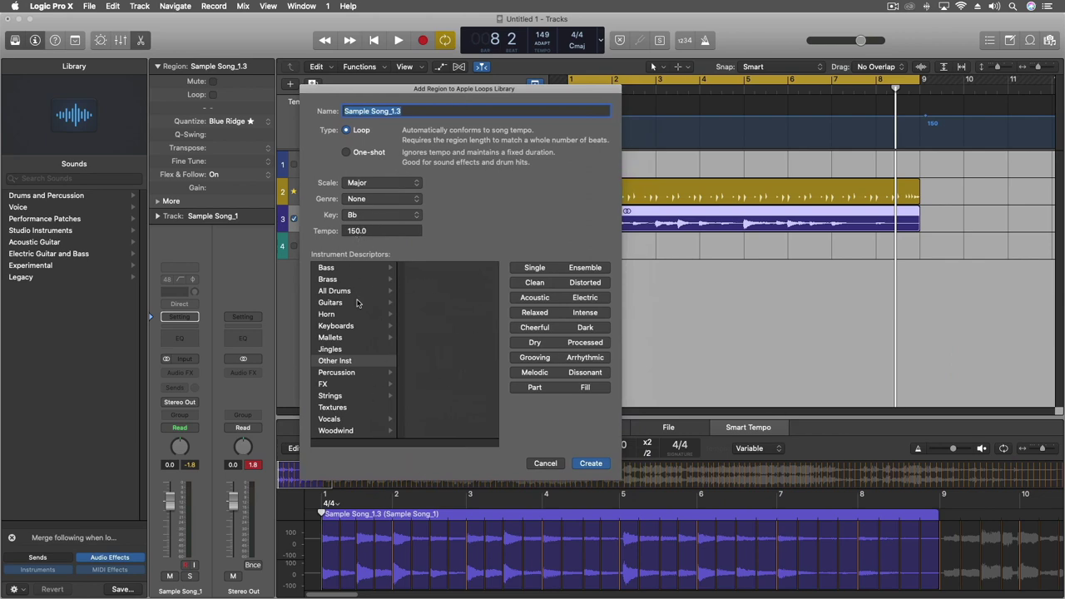
# Tag the loop as Keyboards > Piano: Single, Clean, Acoustic, Relaxed, Cheerful, Dry, Grooving, Melodic, Part
pyautogui.click(345, 327)
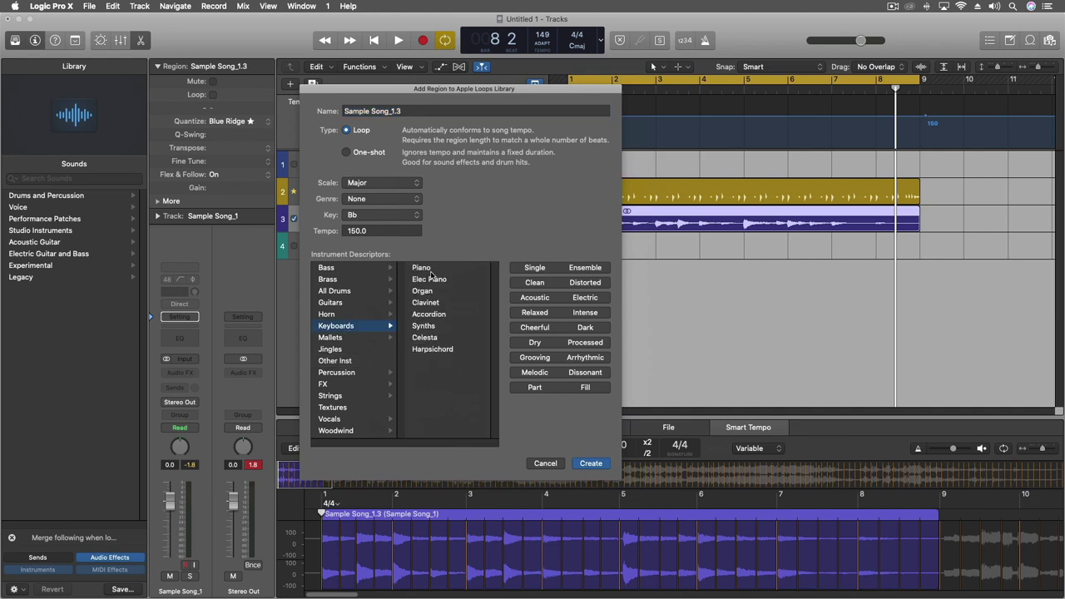
pyautogui.click(429, 271)
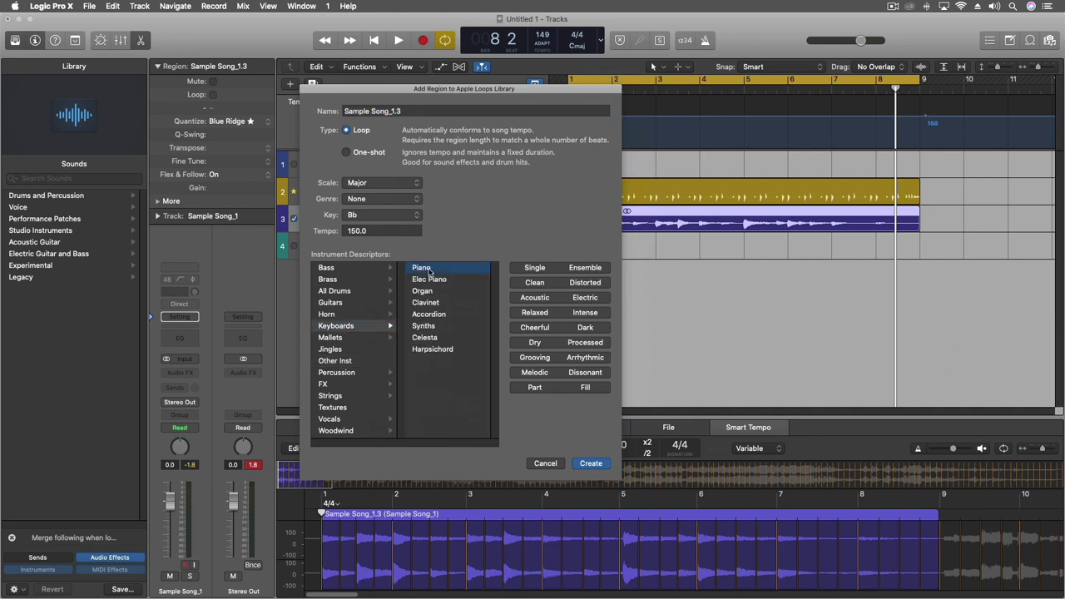
pyautogui.click(542, 268)
pyautogui.click(544, 283)
pyautogui.click(534, 299)
pyautogui.click(552, 315)
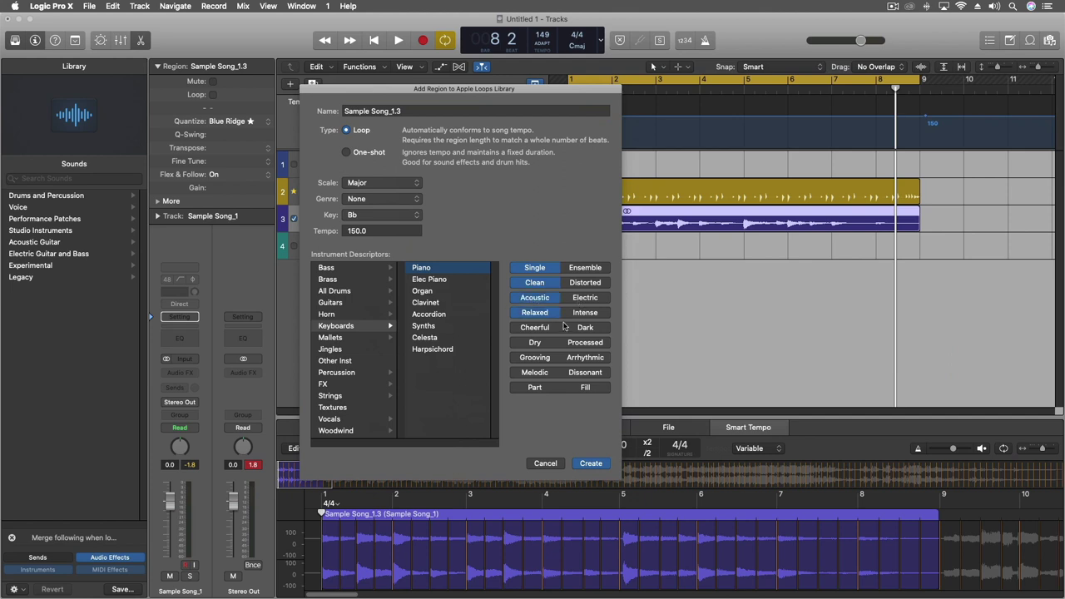
pyautogui.click(544, 327)
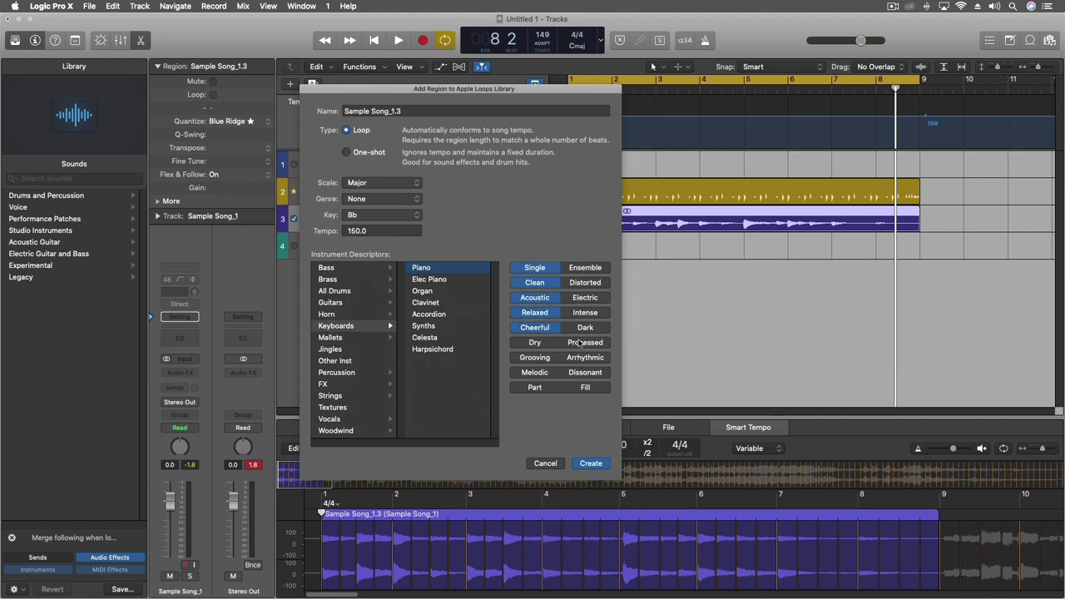
pyautogui.click(536, 344)
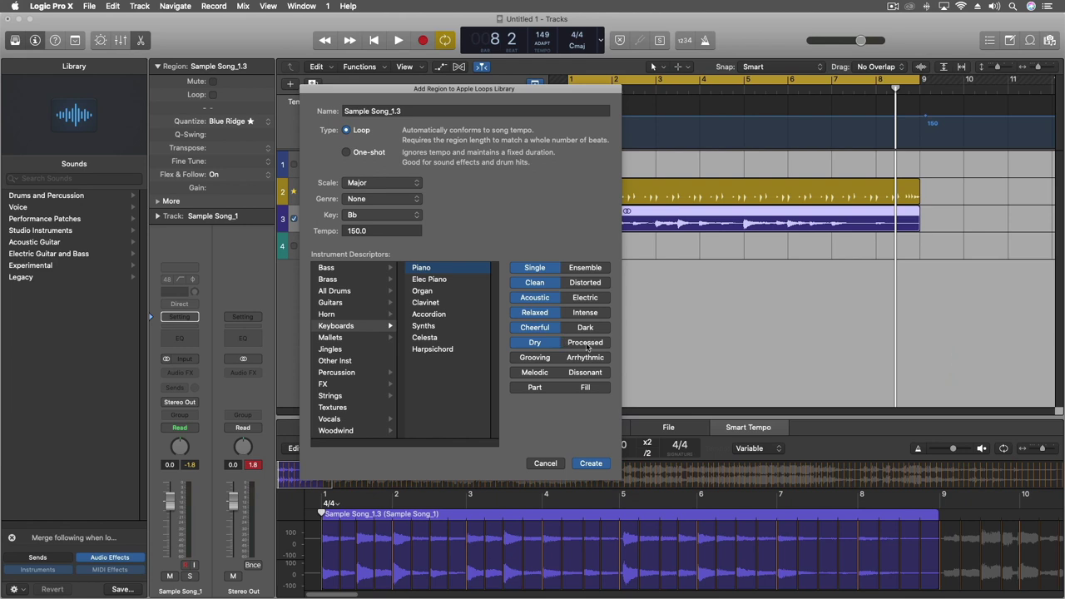
pyautogui.click(545, 357)
pyautogui.click(548, 375)
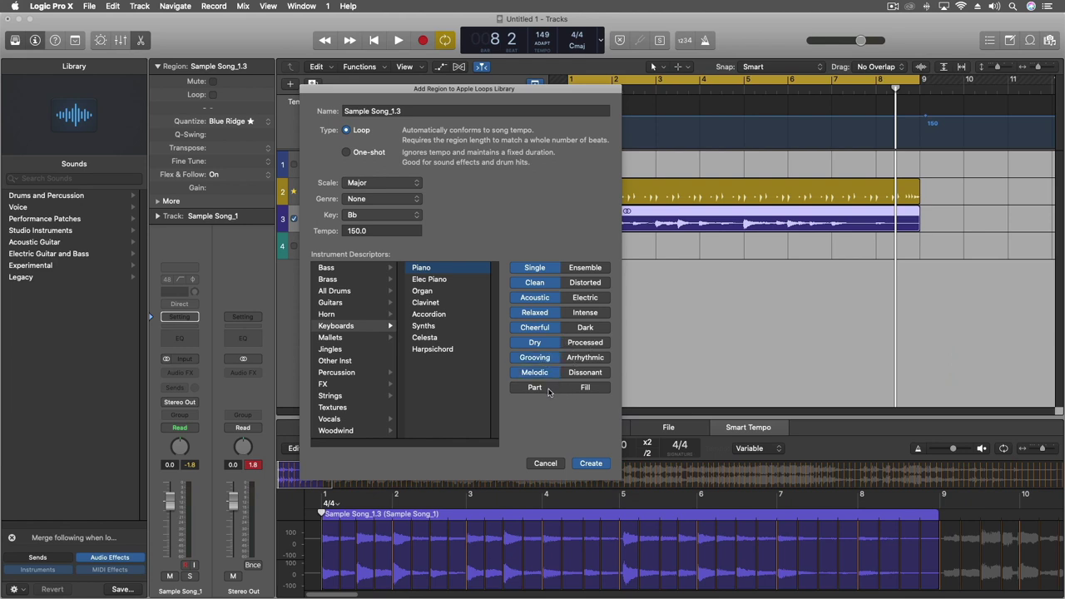
pyautogui.click(551, 391)
# Rename the loop 'Piano Loop Test' and create it in the library
pyautogui.tripleClick(376, 110)
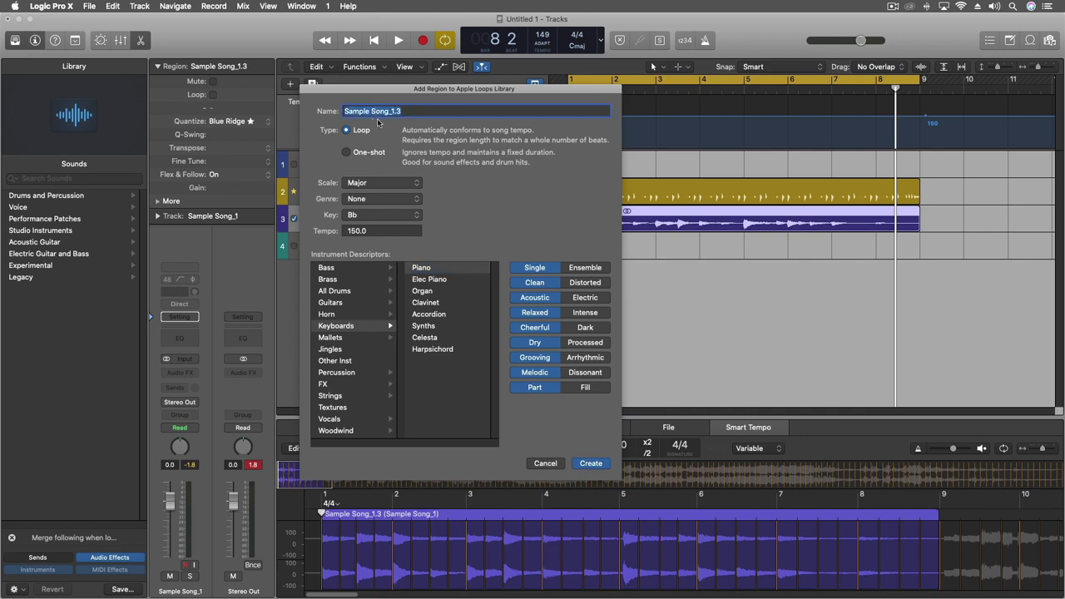
pyautogui.write('Piano Loop Test')
pyautogui.click(592, 462)
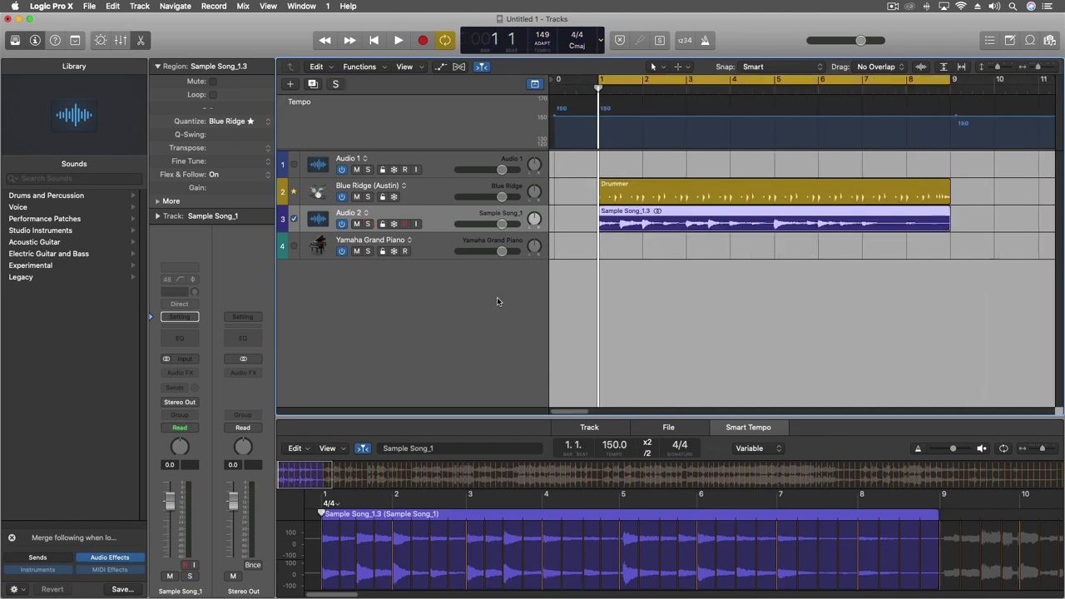
# Search the Loop Browser for 'Piano Loop Test' and preview the 32-beat, 150-tempo loop
pyautogui.click(1030, 40)
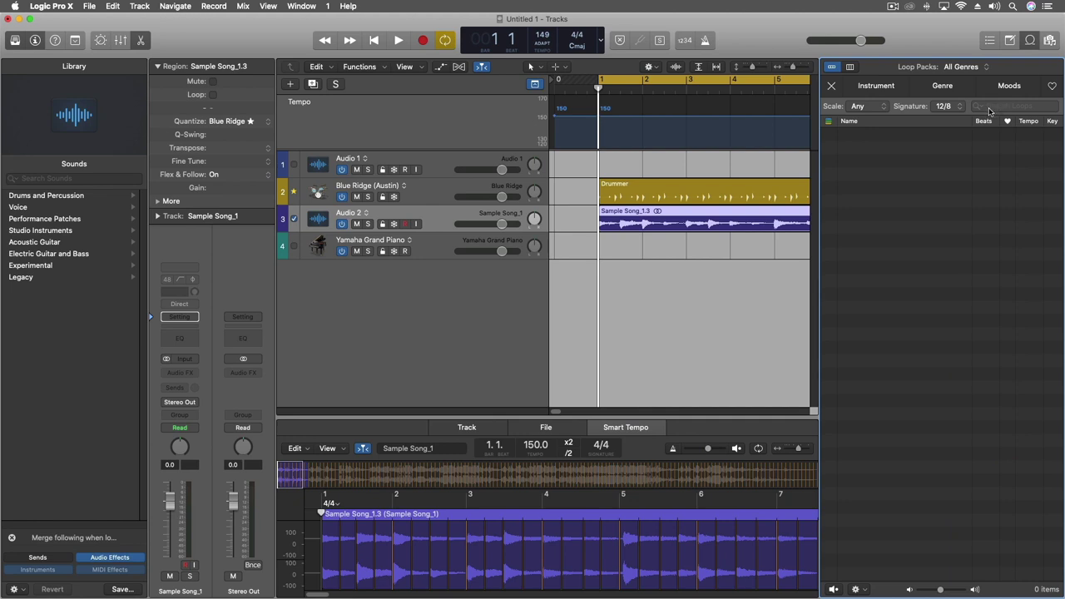
pyautogui.click(990, 108)
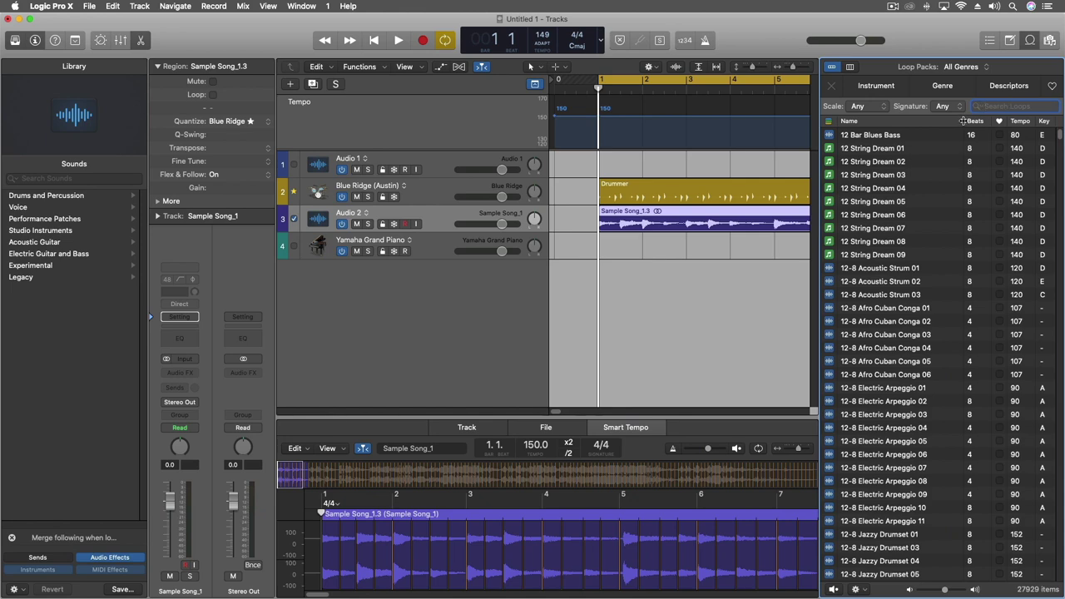
pyautogui.write('Piano ')
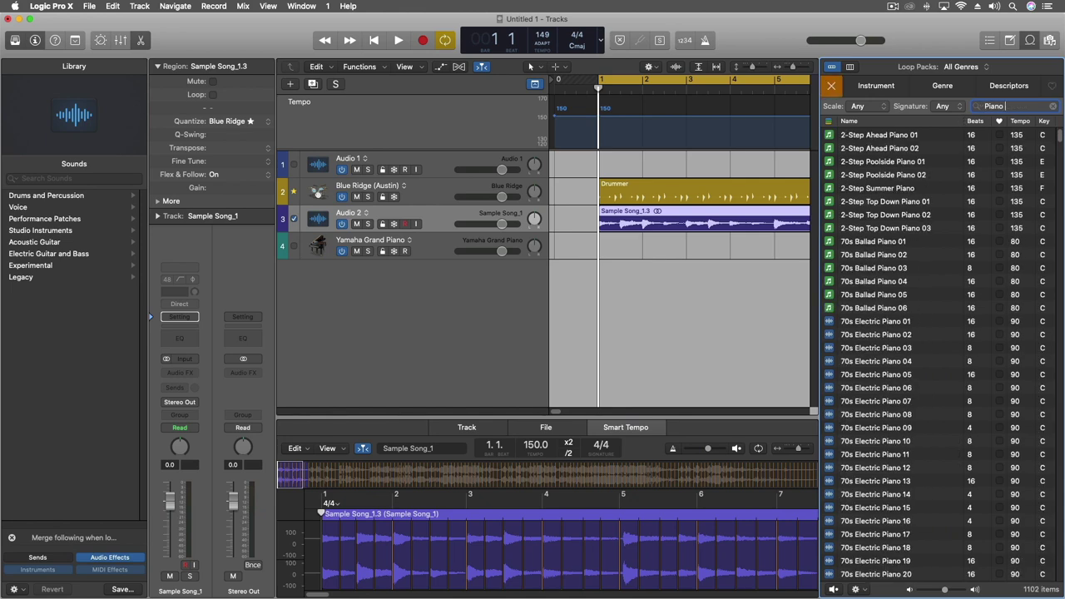
pyautogui.write('Loop Test')
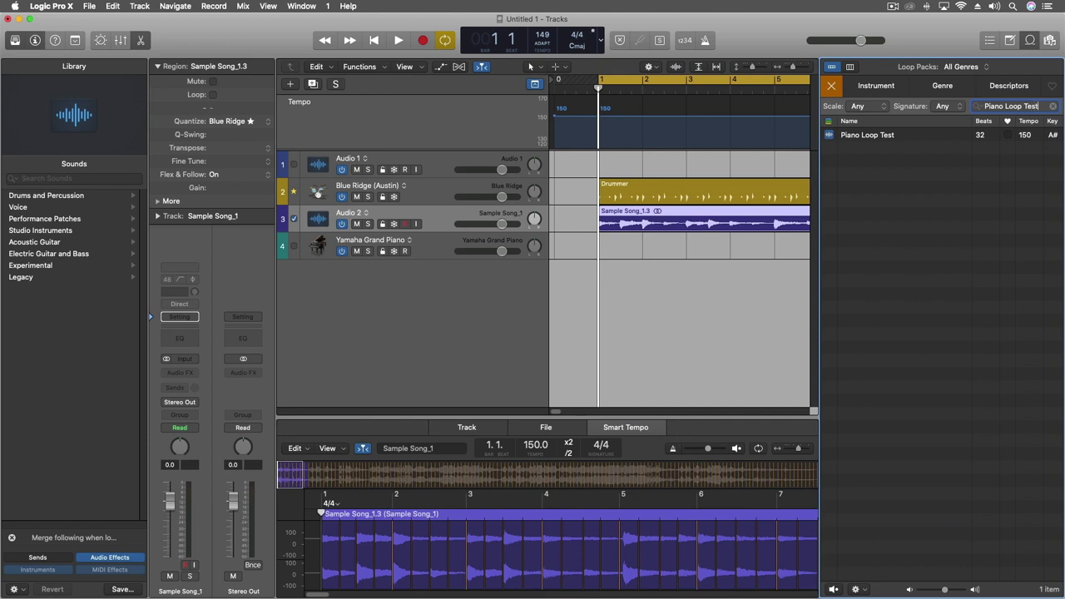
pyautogui.click(908, 138)
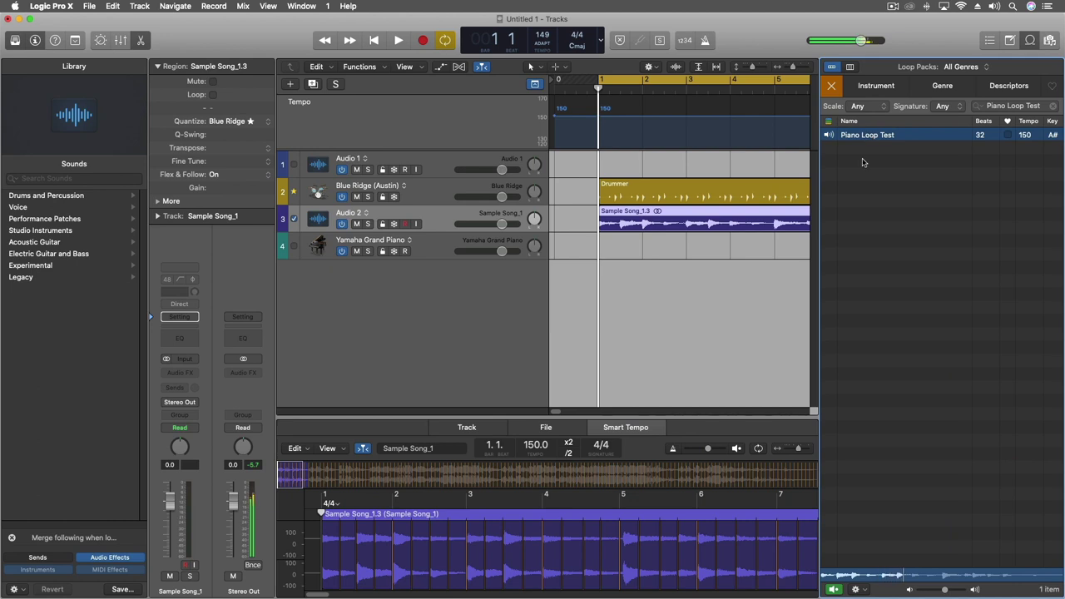
pyautogui.click(866, 137)
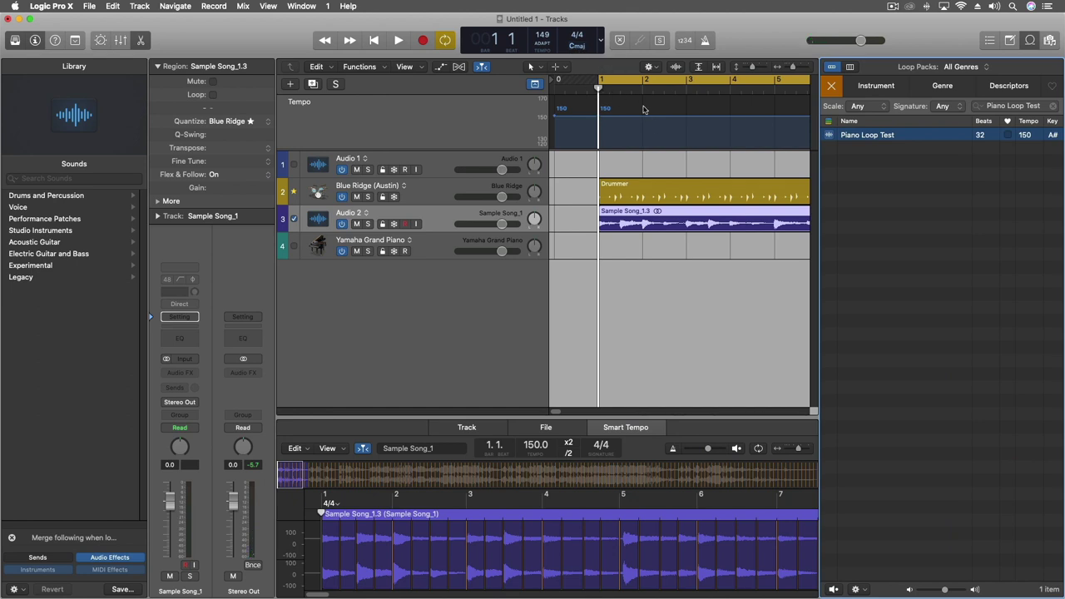
# Set the project key to B♭ major, preview Piano Loop Test again, and place the playhead before bar 1
pyautogui.click(578, 45)
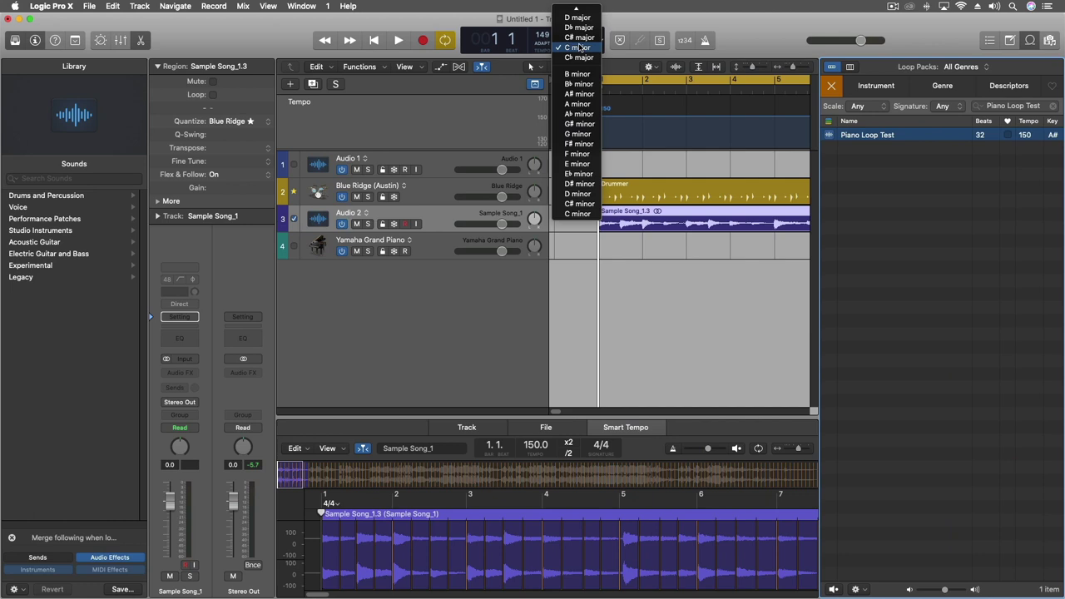
pyautogui.moveTo(578, 10)
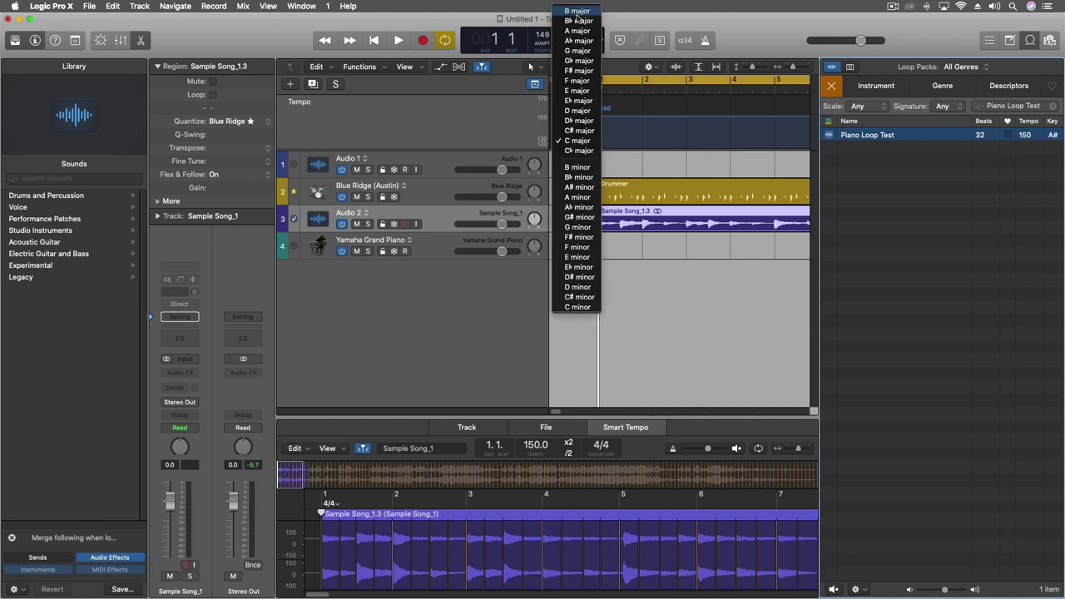
pyautogui.click(577, 21)
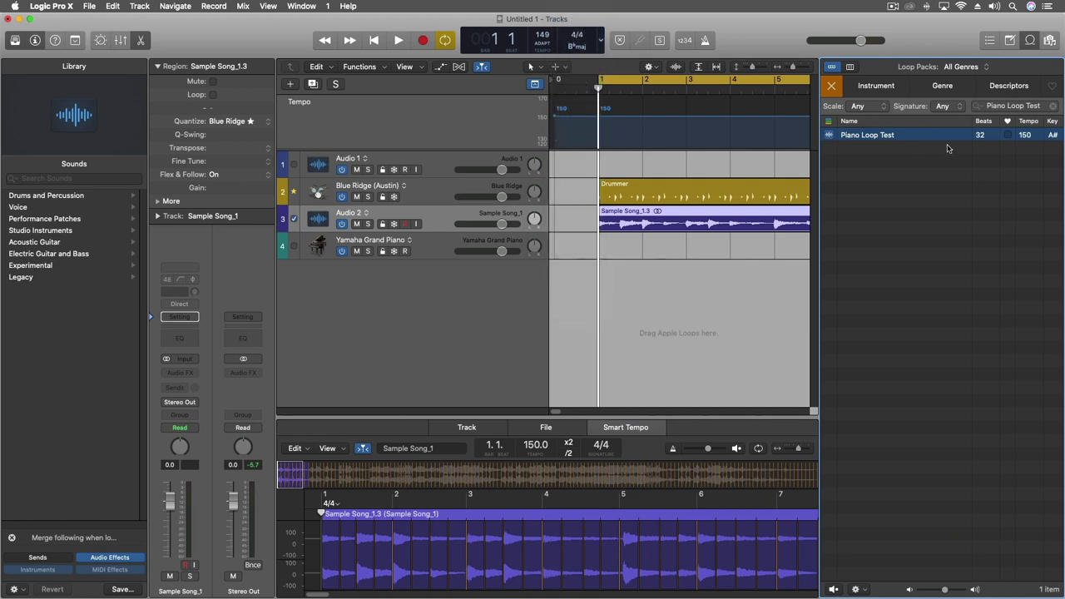
pyautogui.click(868, 135)
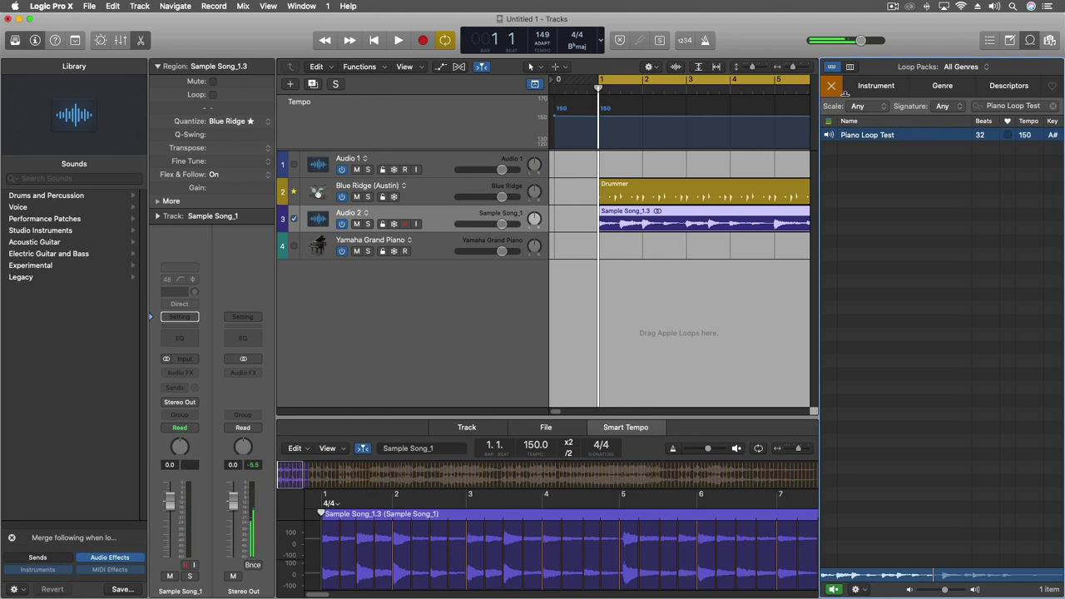
pyautogui.click(882, 137)
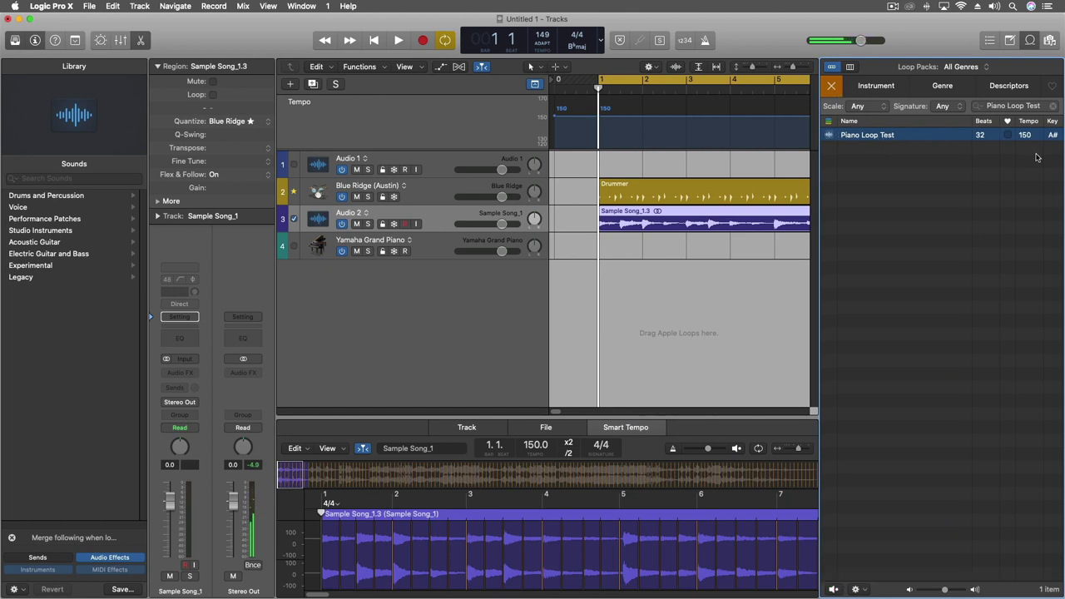
pyautogui.click(592, 89)
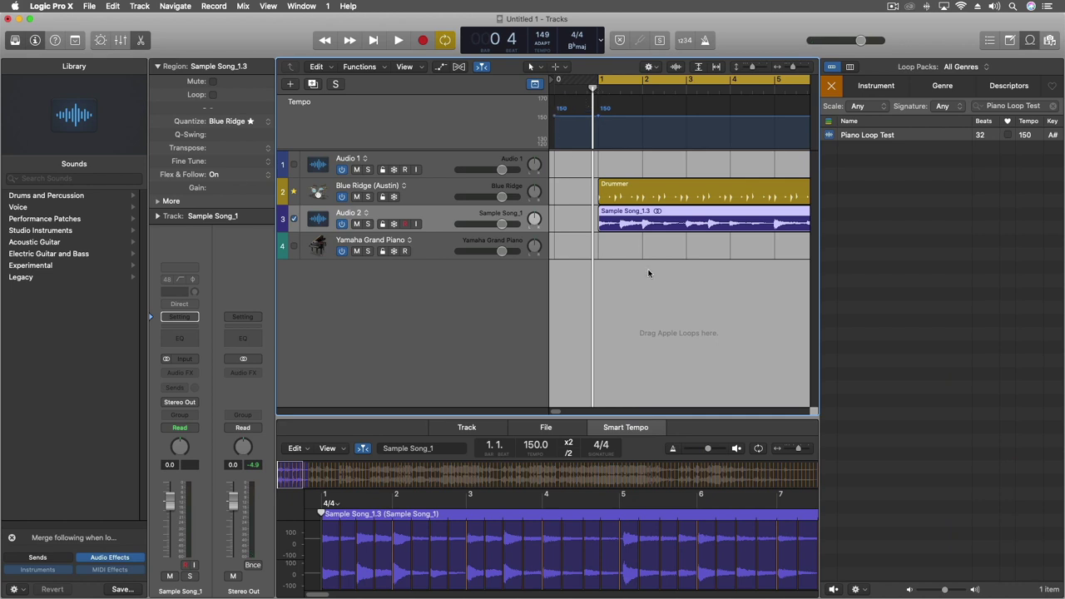
# Hide the Loop Browser so the tracks area widens to show bars up to 11
pyautogui.hscroll(10, 670, 280)
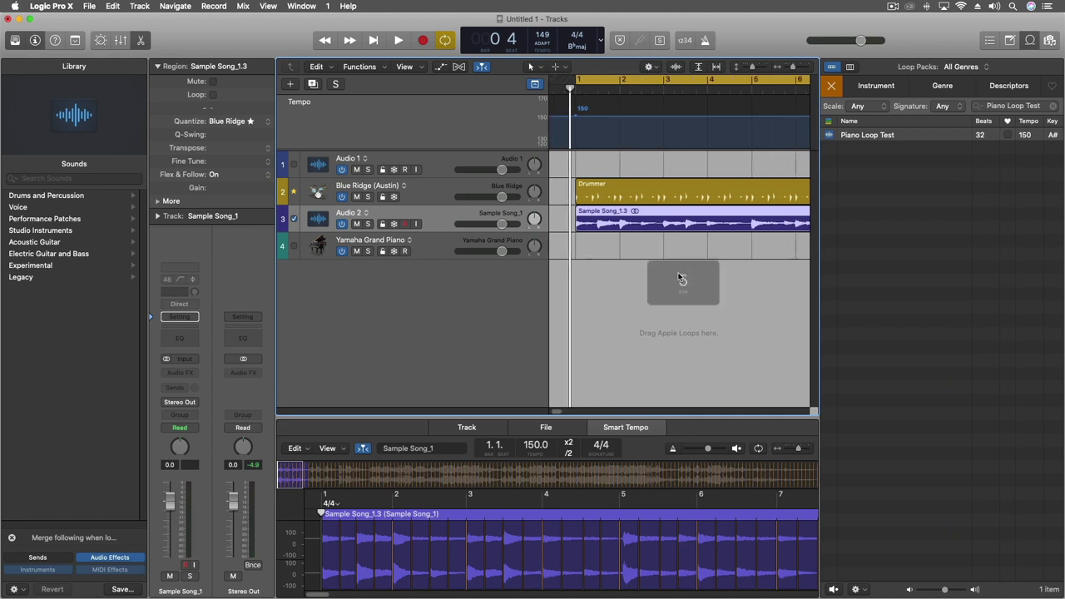
pyautogui.hscroll(-10, 678, 281)
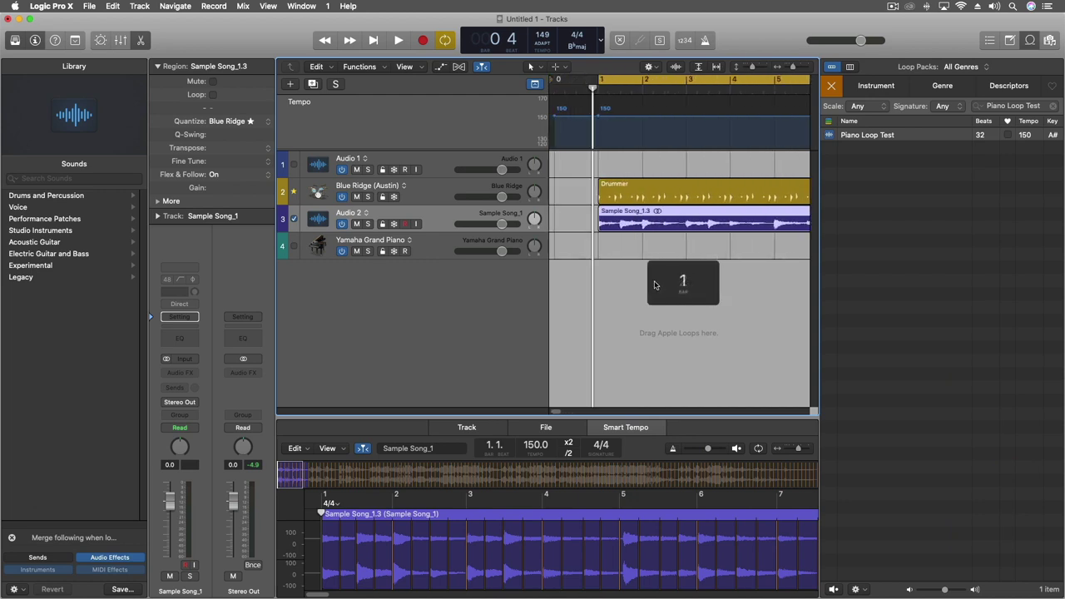
pyautogui.click(1031, 40)
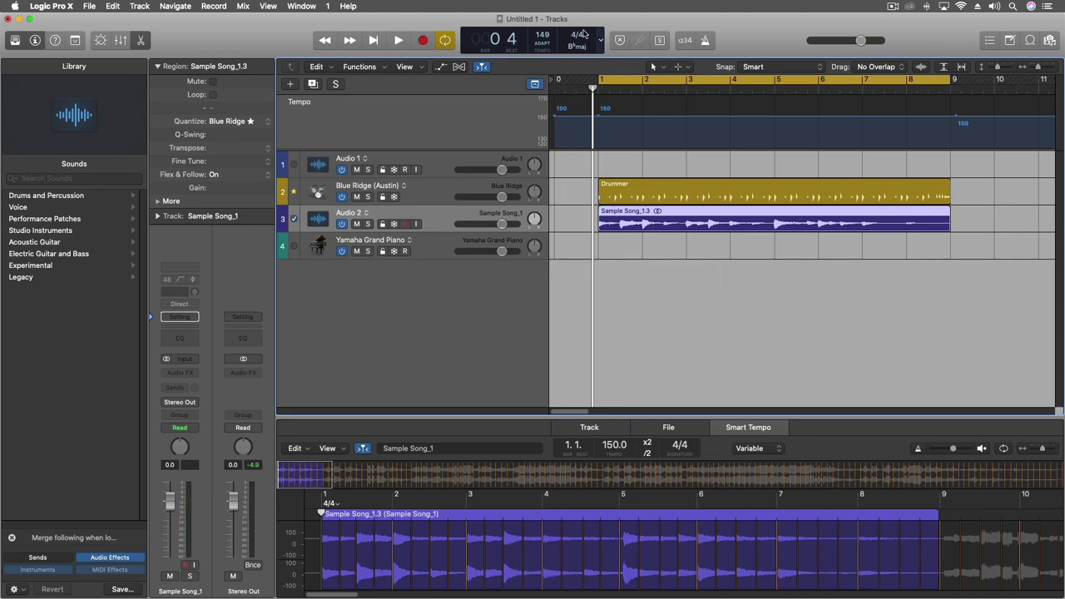
pyautogui.click(542, 44)
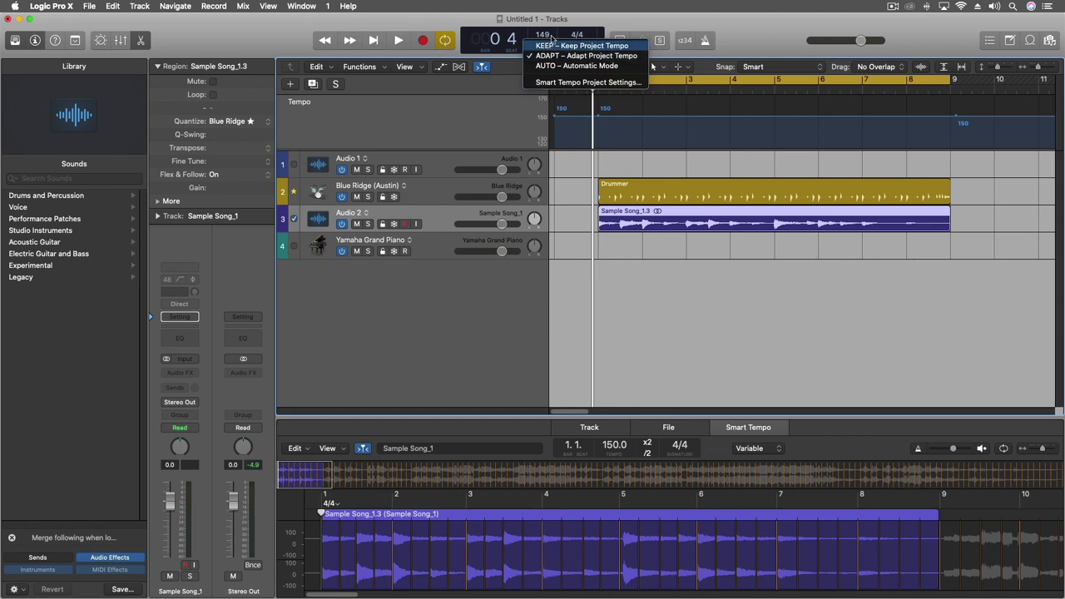
pyautogui.click(567, 29)
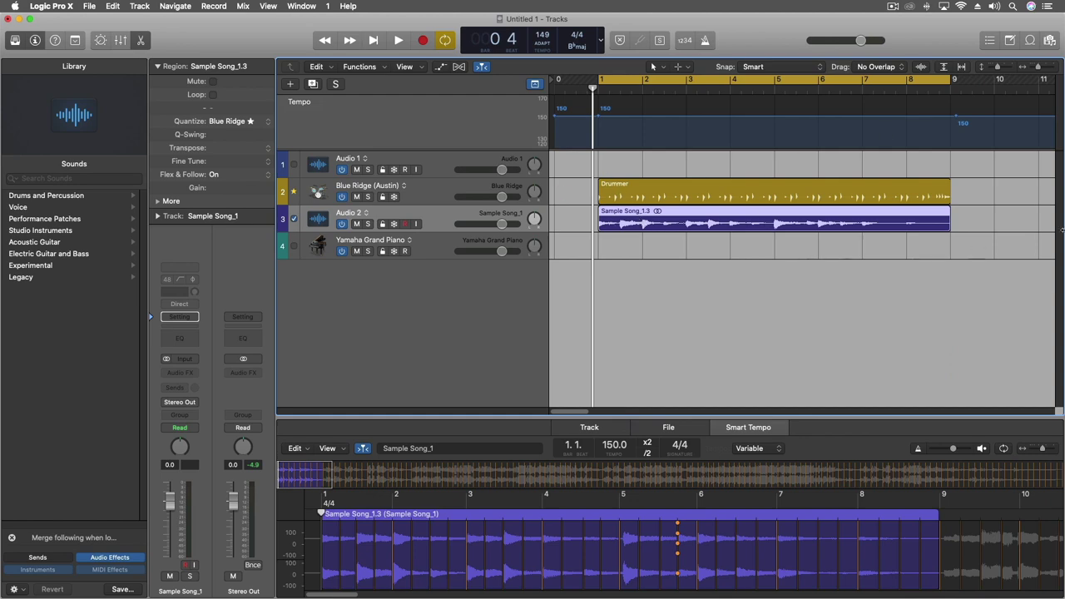
pyautogui.click(293, 217)
# Undo the last two track changes to remove the piano track, then zoom out
pyautogui.click(613, 267)
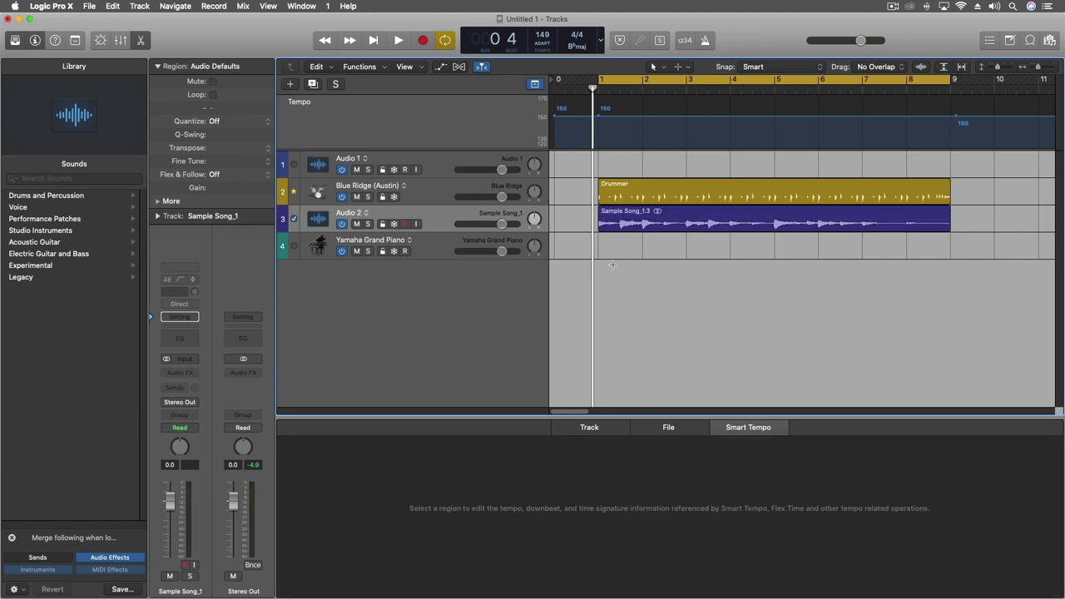
pyautogui.press('super+z')
pyautogui.press('super+z')
pyautogui.press('super+z')
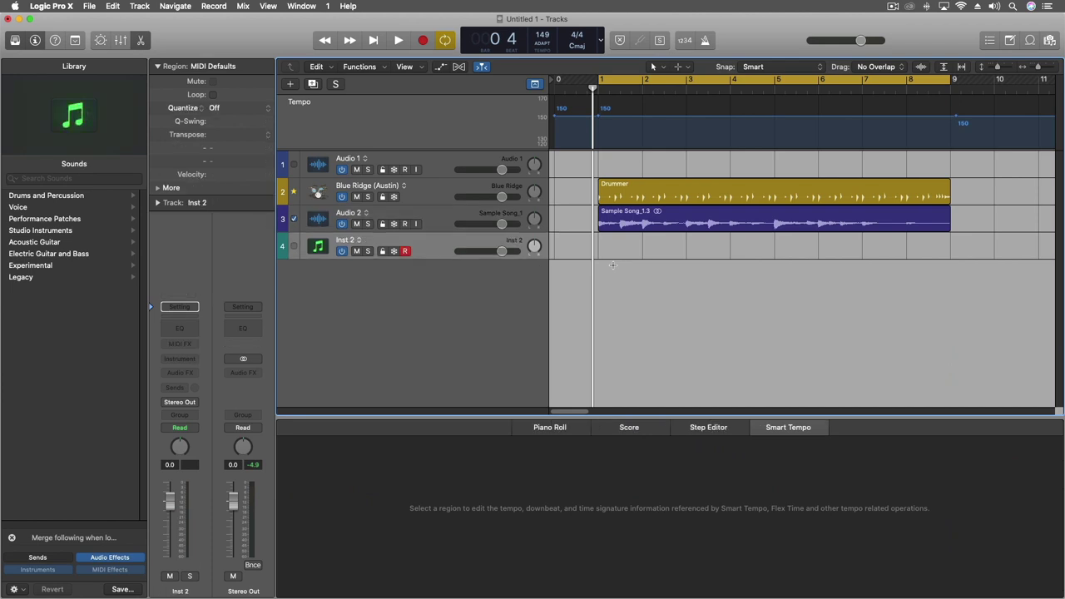
pyautogui.press('super+z')
pyautogui.press('super+z')
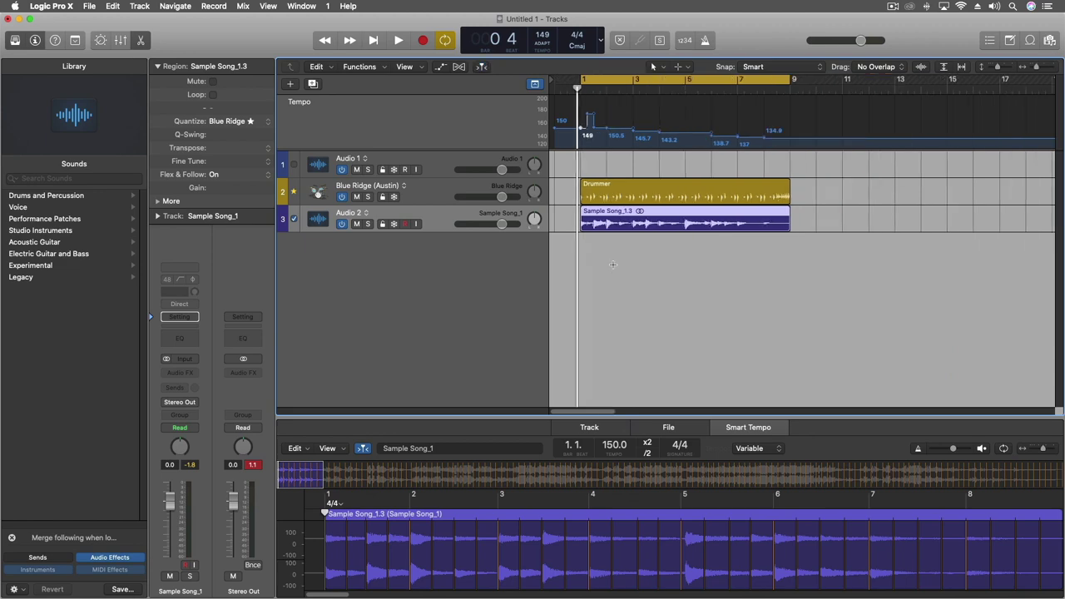
pyautogui.press('super+Left')
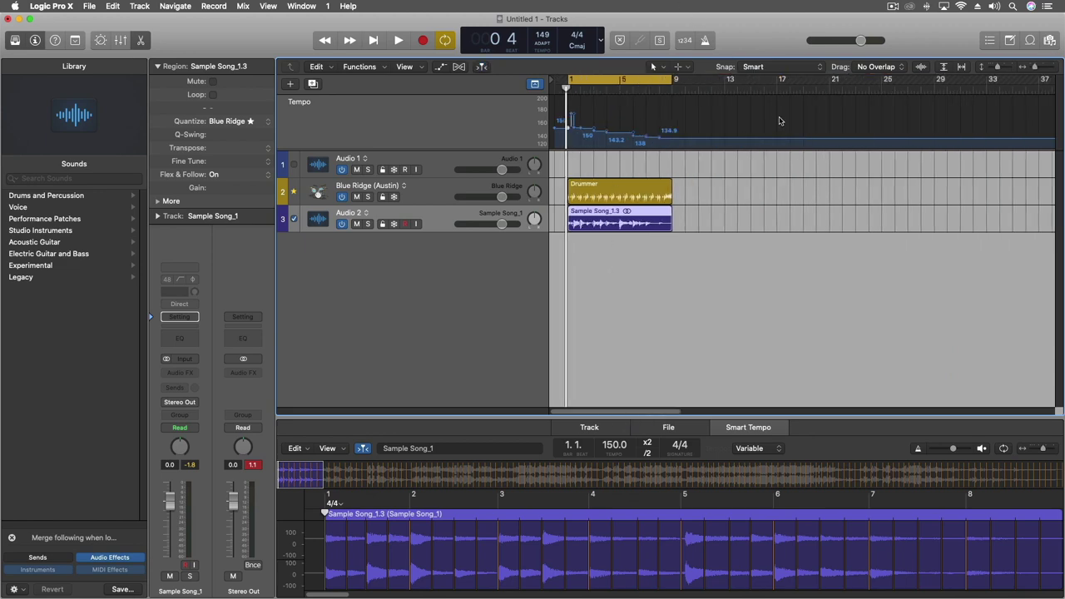
# Drag the 140 BPM tempo change from around bar 145 back to bar 9
pyautogui.hscroll(15, 770, 121)
pyautogui.hscroll(10, 756, 121)
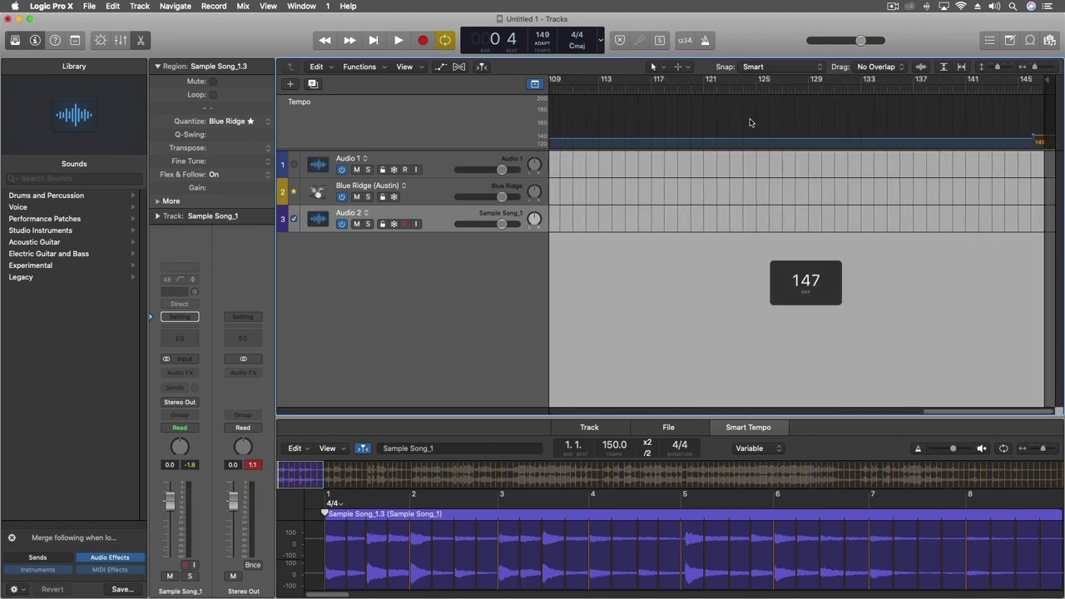
pyautogui.click(1034, 139)
pyautogui.moveTo(1034, 139); pyautogui.dragTo(638, 136)
pyautogui.hscroll(-5, 708, 141)
pyautogui.hscroll(-10, 735, 142)
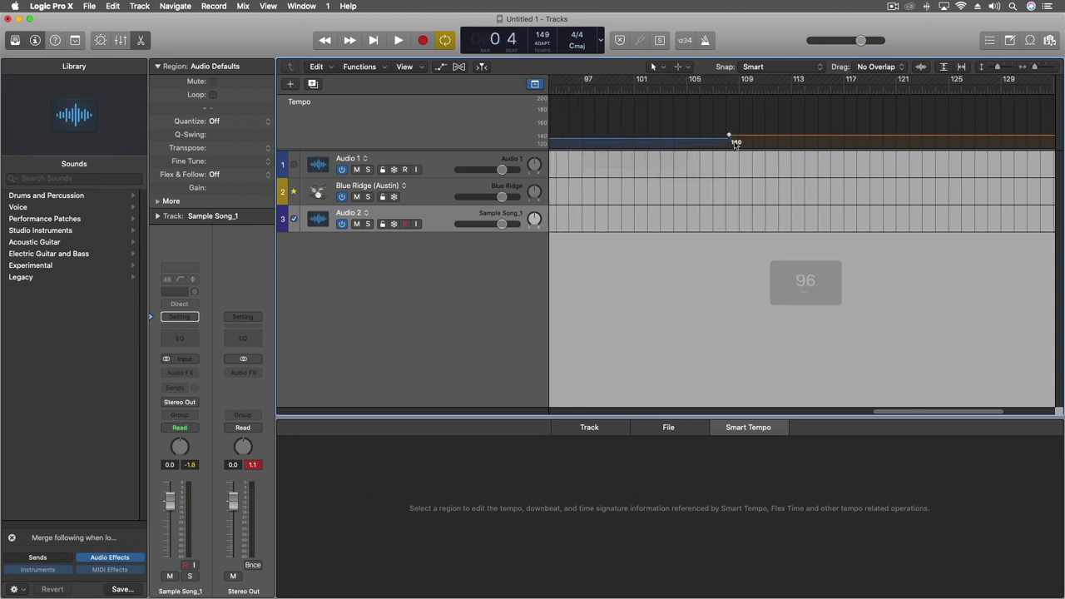
pyautogui.moveTo(913, 140); pyautogui.dragTo(551, 139)
pyautogui.hscroll(-8, 840, 174)
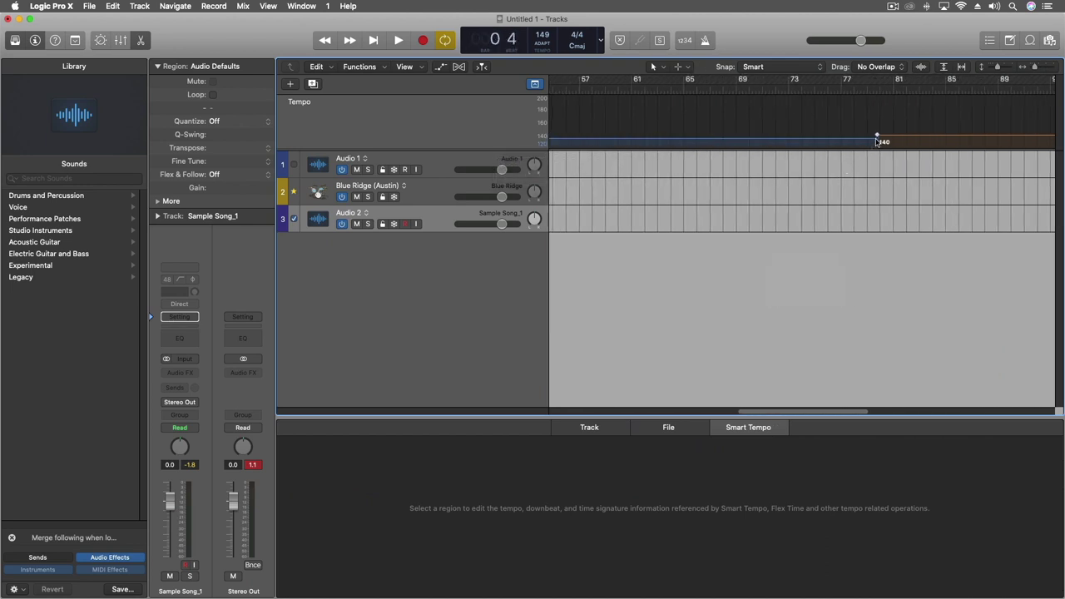
pyautogui.moveTo(880, 140); pyautogui.dragTo(525, 140)
pyautogui.hscroll(-8, 666, 158)
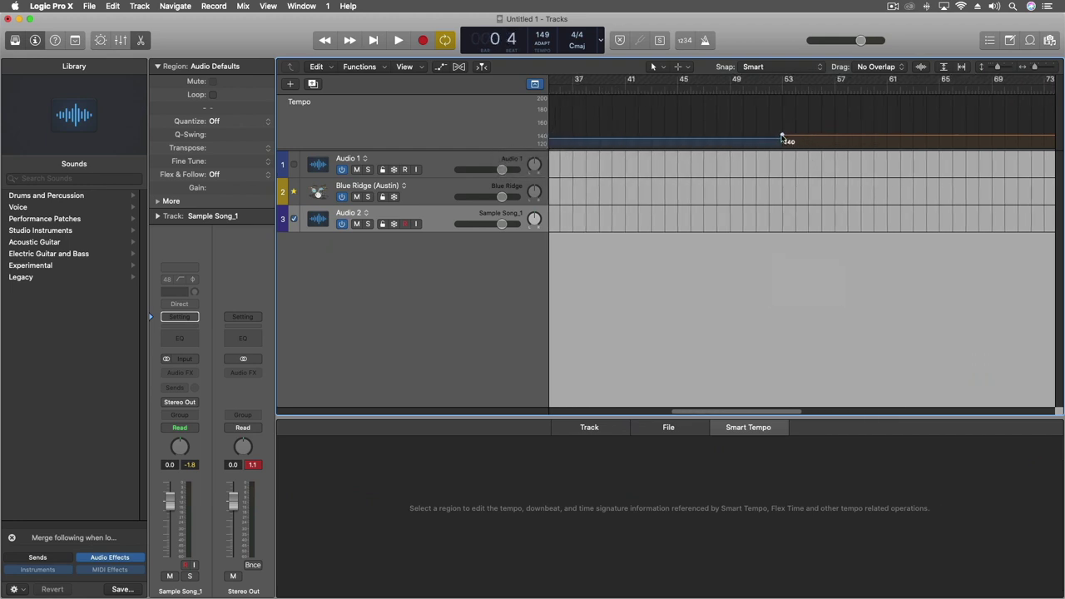
pyautogui.moveTo(784, 137); pyautogui.dragTo(626, 148)
pyautogui.hscroll(-8, 767, 161)
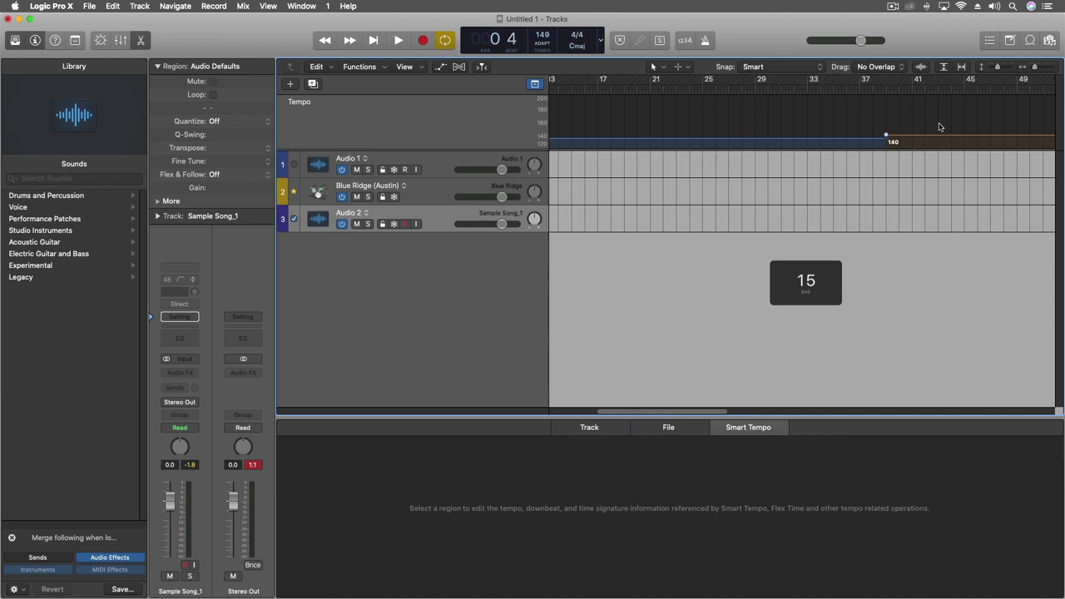
pyautogui.moveTo(885, 138); pyautogui.dragTo(578, 136)
pyautogui.hscroll(-5, 734, 145)
pyautogui.moveTo(757, 136); pyautogui.dragTo(686, 136)
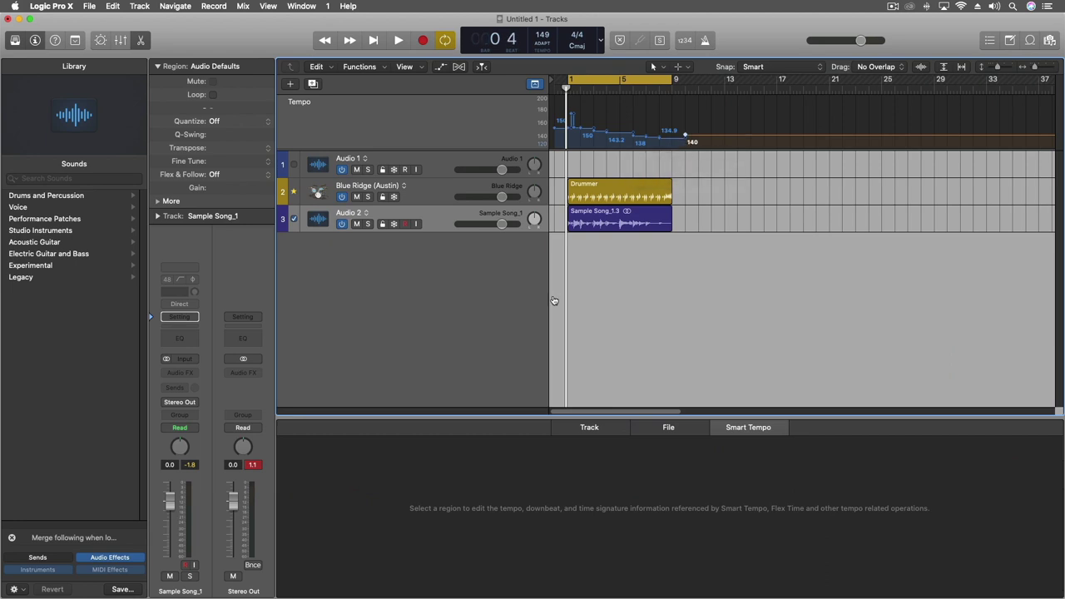
# Drag the This Is Grace mp3 from the EFY2019 folder onto a new track and show its detected 117.9 BPM tempo
pyautogui.hscroll(-5, 583, 341)
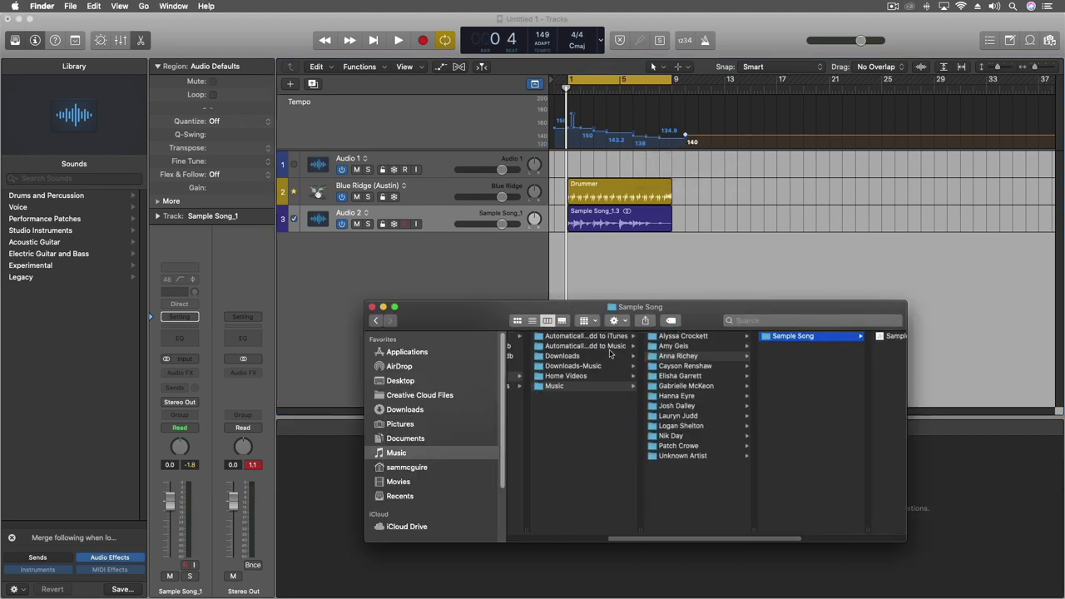
pyautogui.click(693, 348)
pyautogui.click(818, 337)
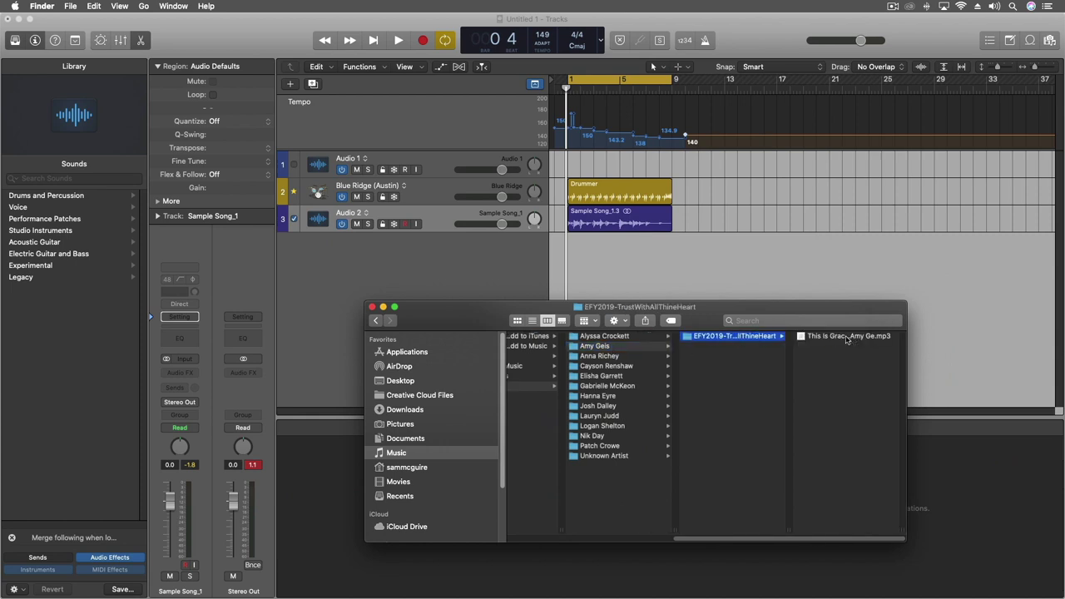
pyautogui.moveTo(848, 336); pyautogui.dragTo(750, 245)
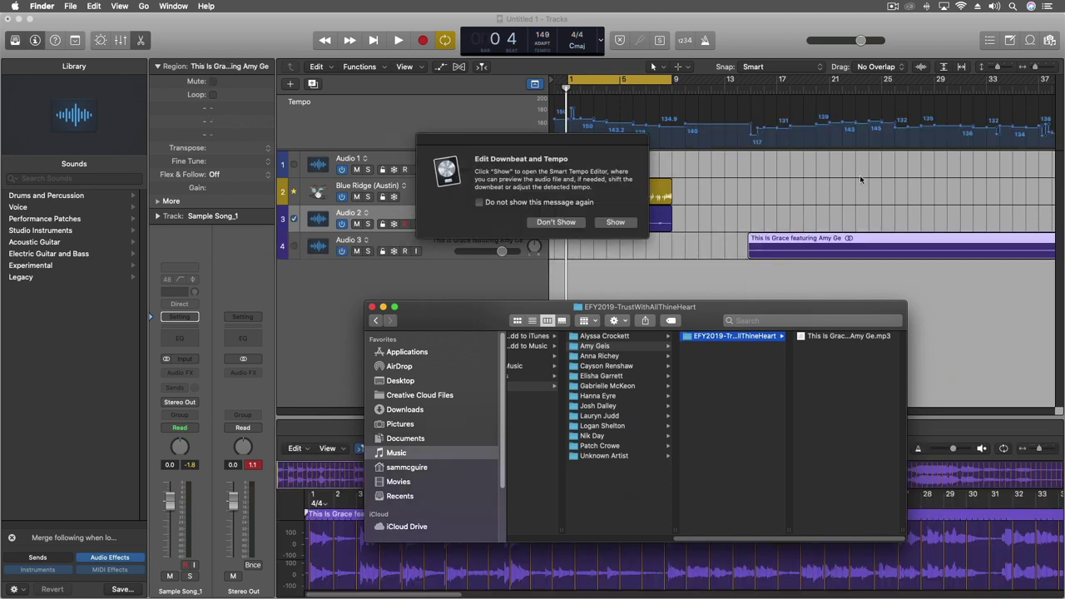
pyautogui.click(635, 223)
pyautogui.click(635, 222)
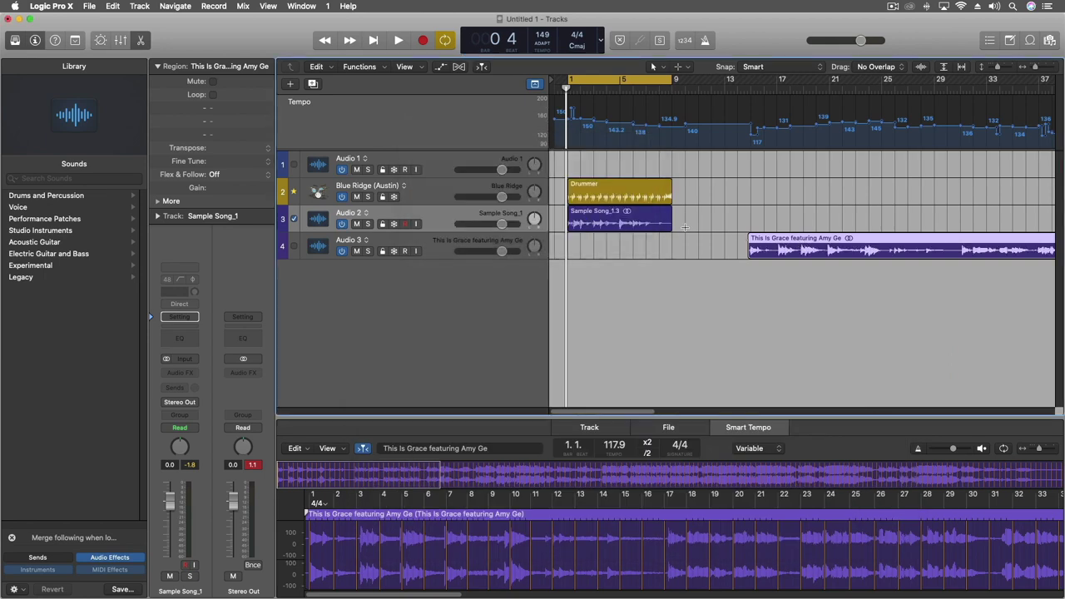
# Set the This Is Grace region's Flex & Follow to On, then test-move it to bar 1 and undo
pyautogui.click(239, 174)
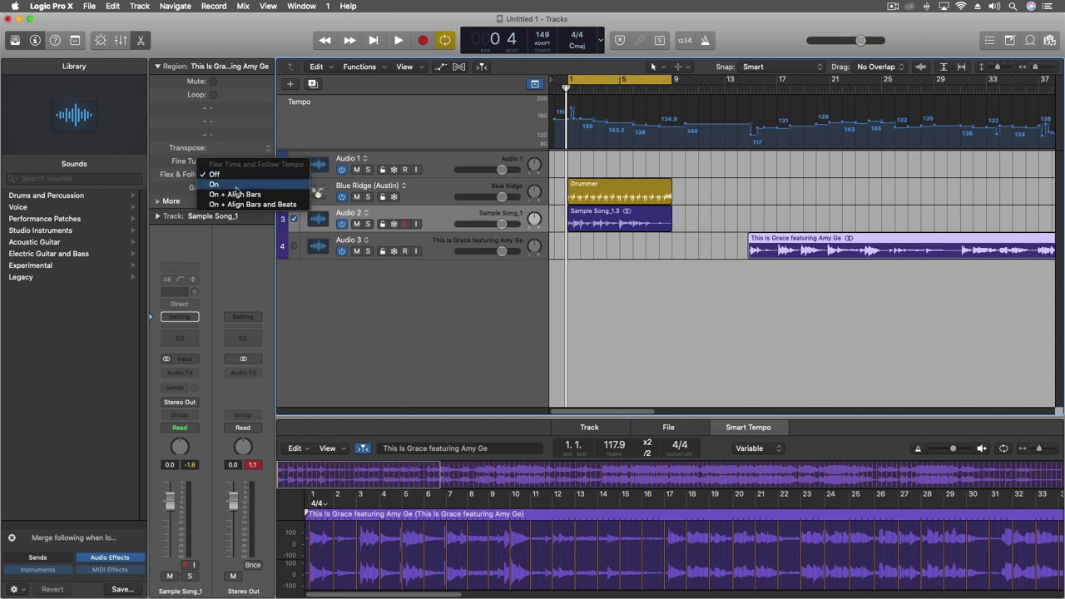
pyautogui.click(237, 187)
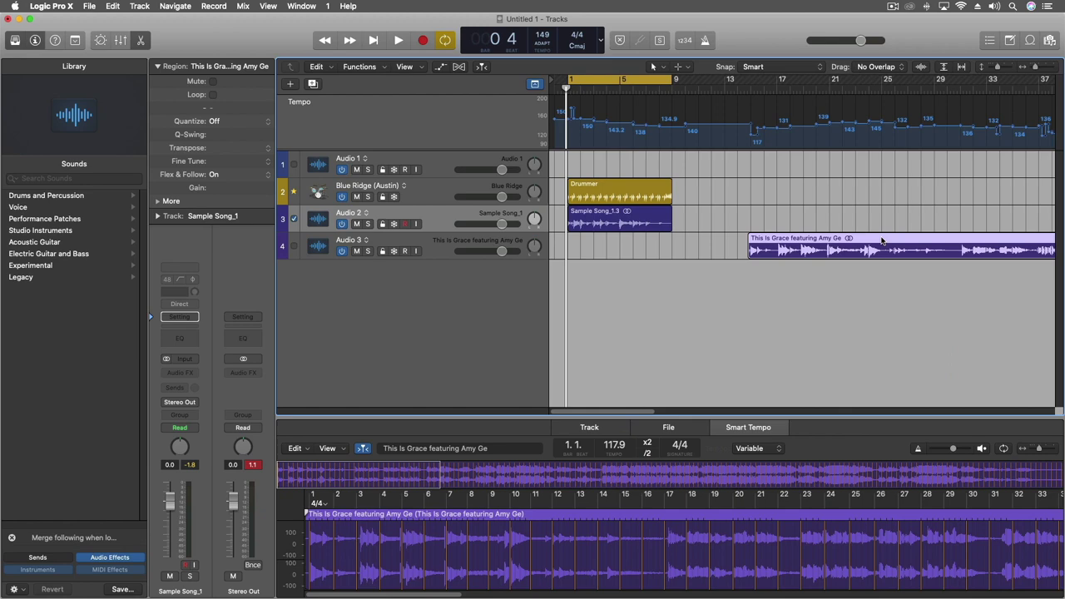
pyautogui.moveTo(881, 241); pyautogui.dragTo(705, 252)
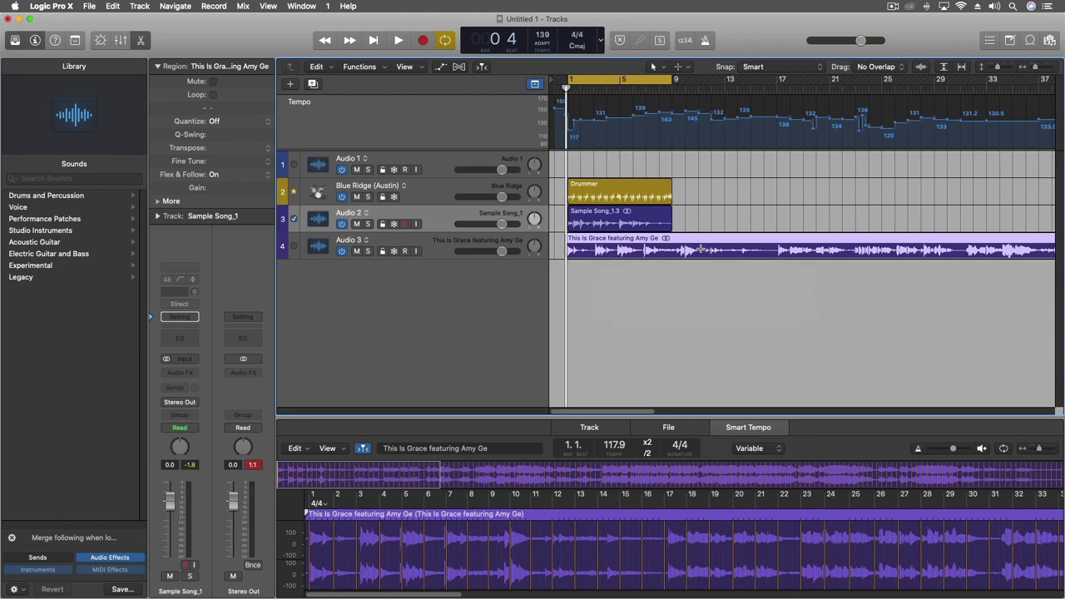
pyautogui.press('super+z')
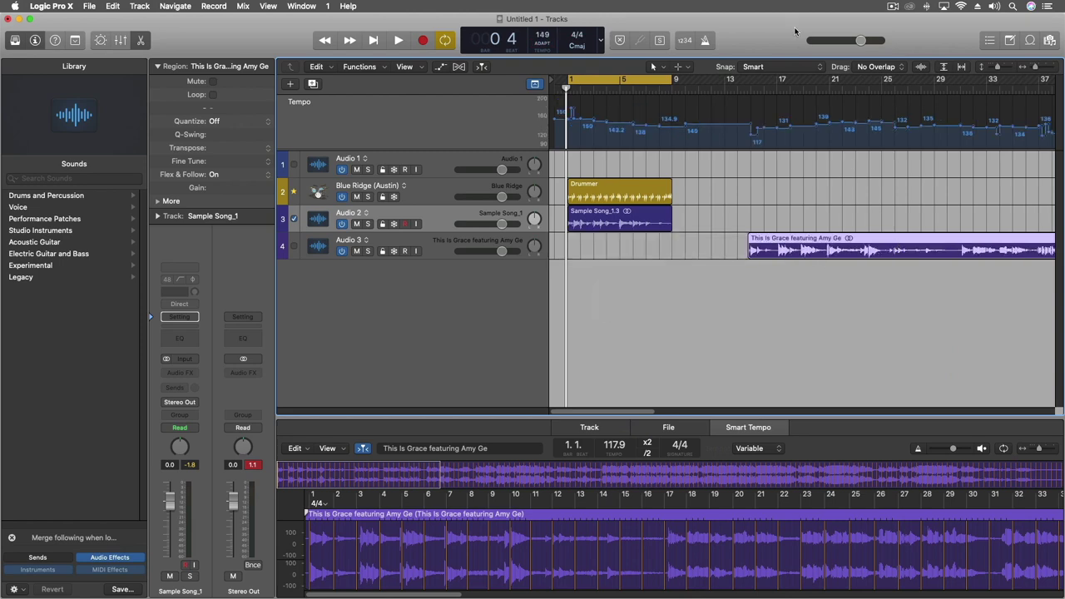
pyautogui.moveTo(871, 241); pyautogui.dragTo(698, 241)
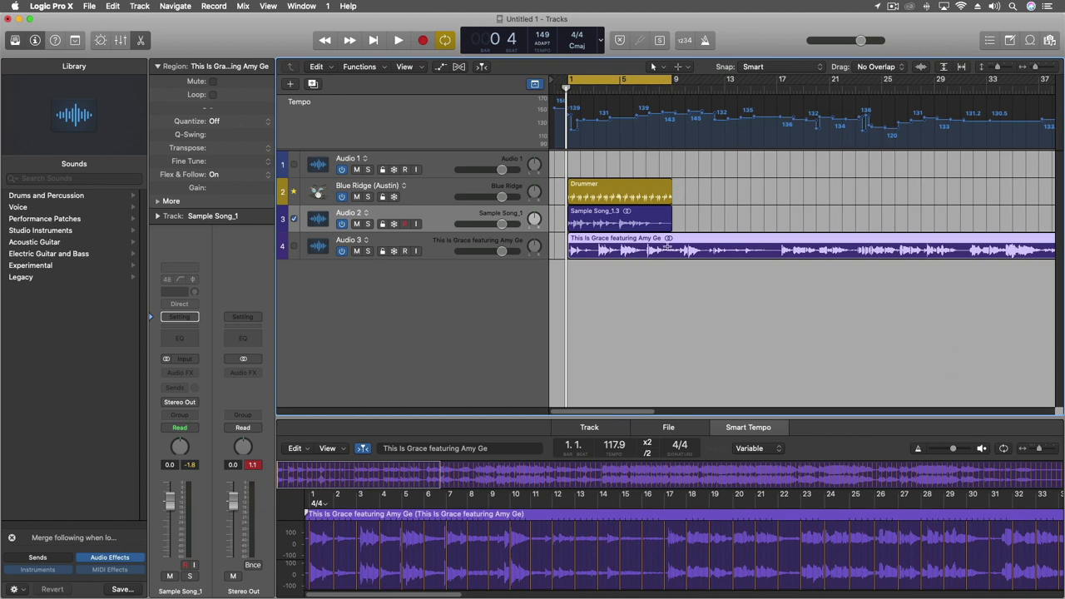
pyautogui.moveTo(680, 241); pyautogui.dragTo(860, 242)
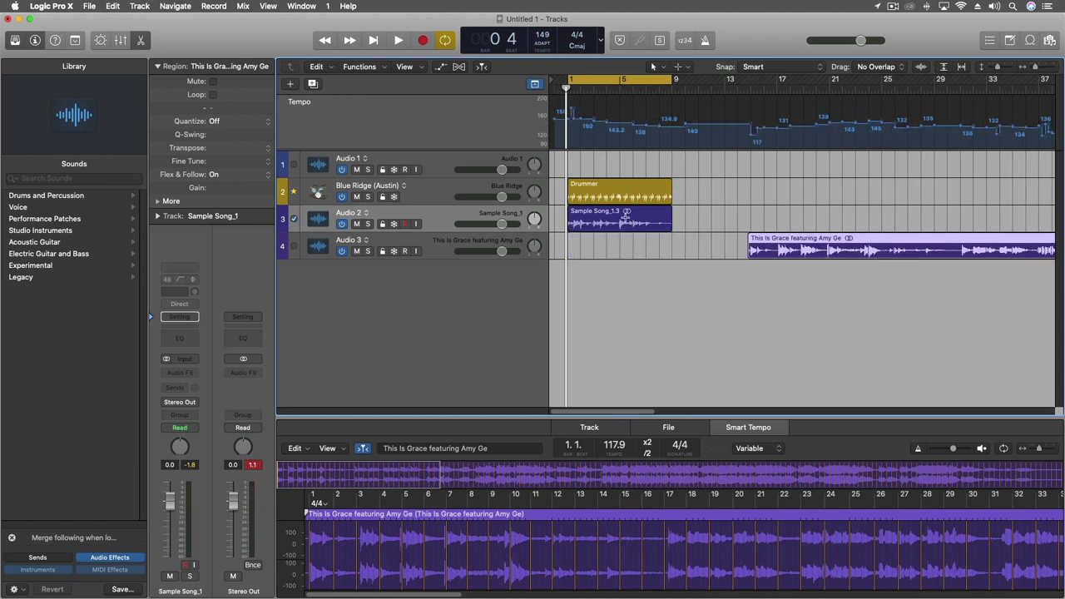
pyautogui.click(596, 215)
pyautogui.moveTo(596, 215); pyautogui.dragTo(769, 220)
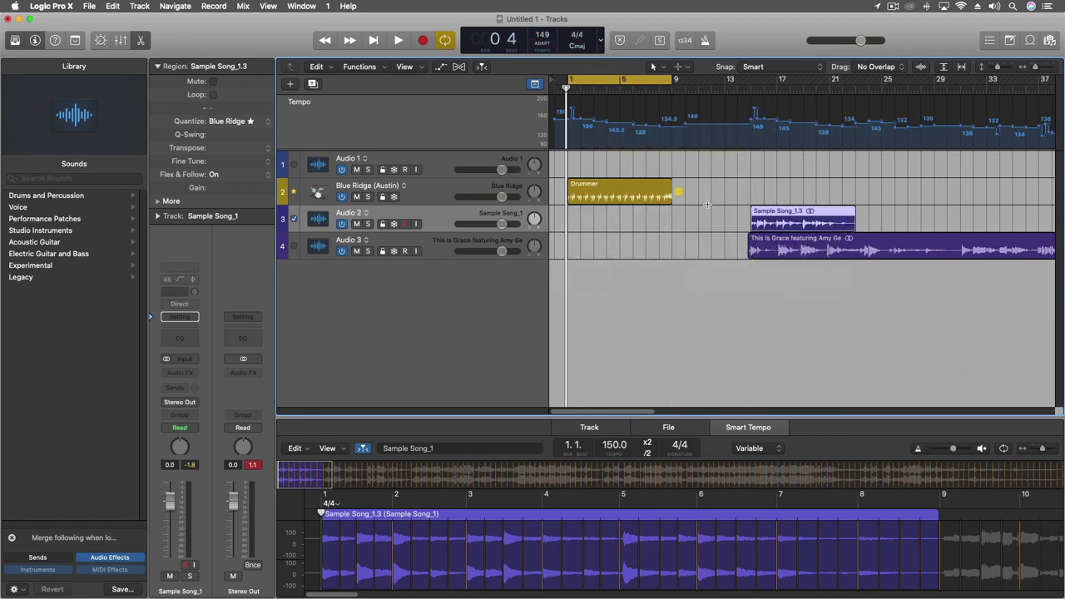
pyautogui.press('super+z')
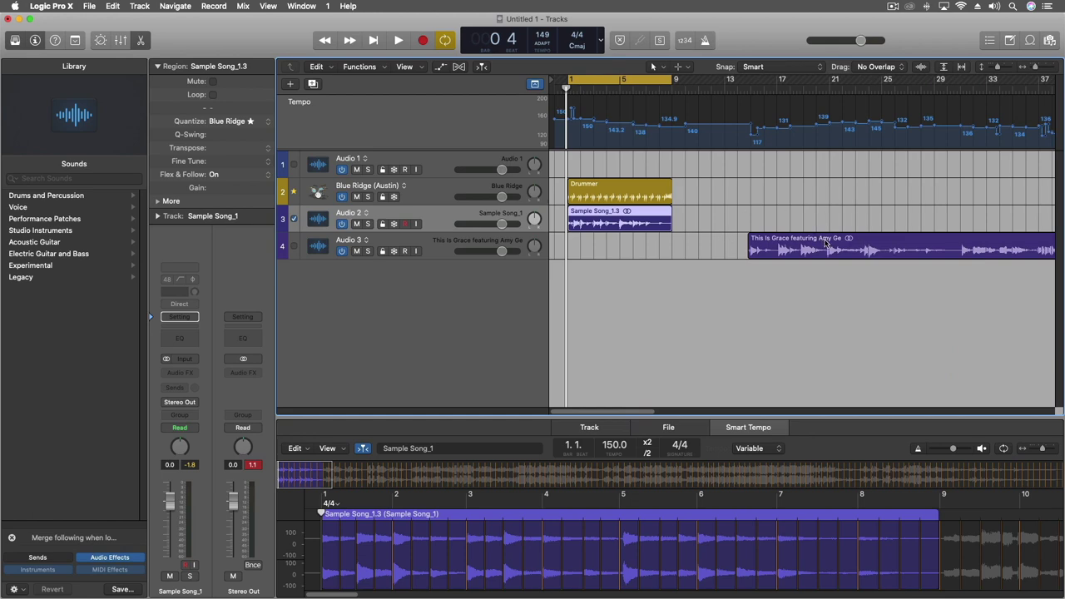
# Move the This Is Grace region on Audio 3 from about bar 15 to bar 12
pyautogui.moveTo(826, 242); pyautogui.dragTo(789, 248)
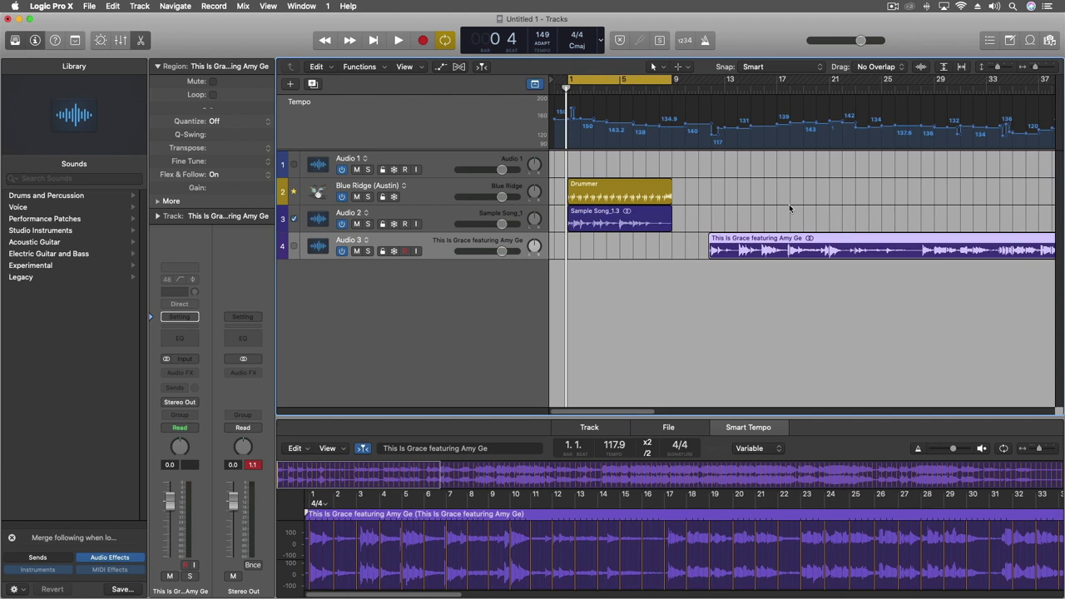